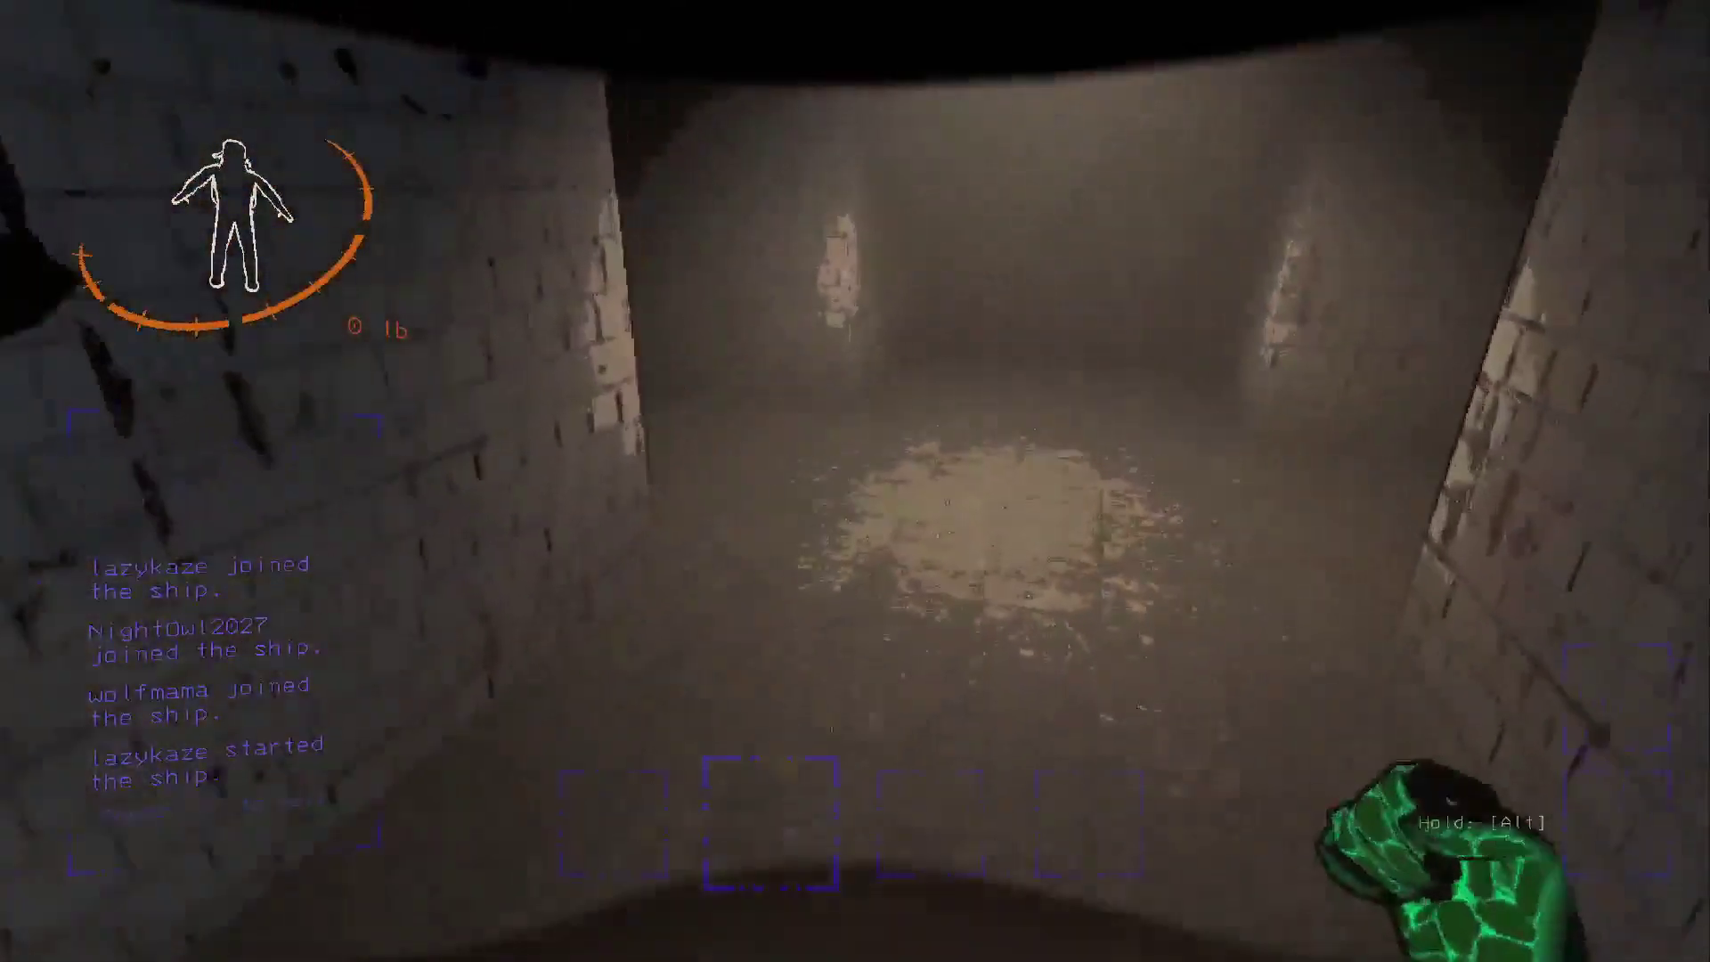
Walk through the foggy room, drop into the dark pit and find the hazard-striped door
{"action": "key", "text": "w"}
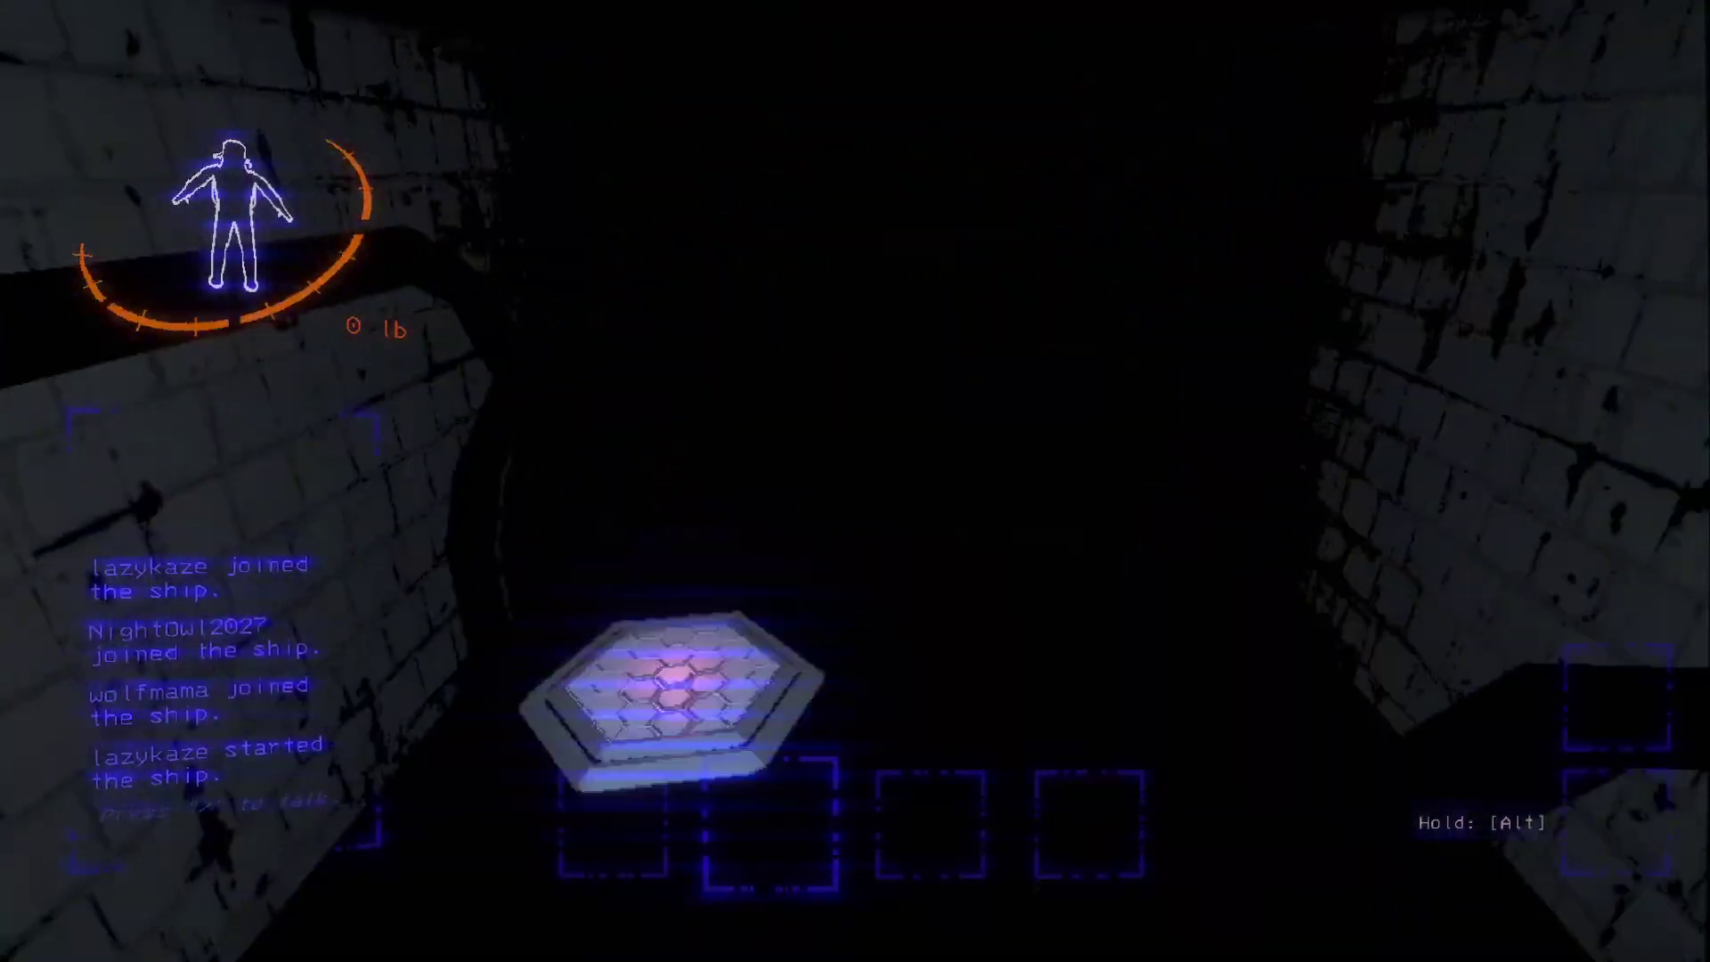
{"action": "key", "text": "w"}
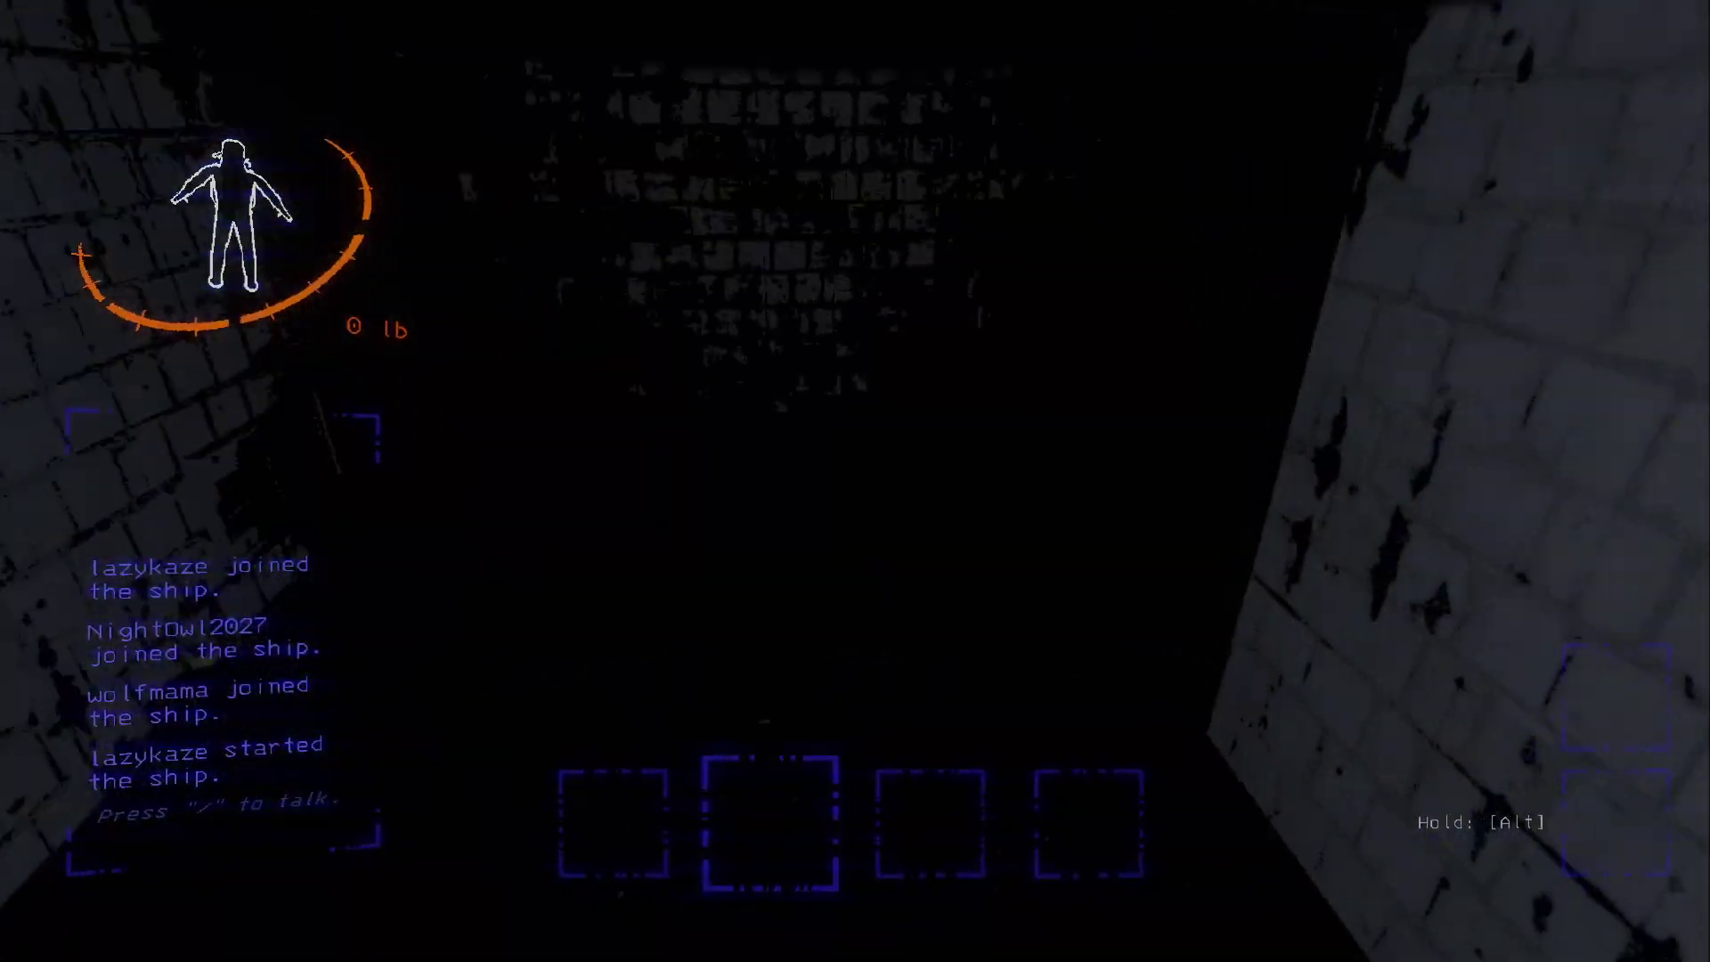
{"action": "key", "text": "w"}
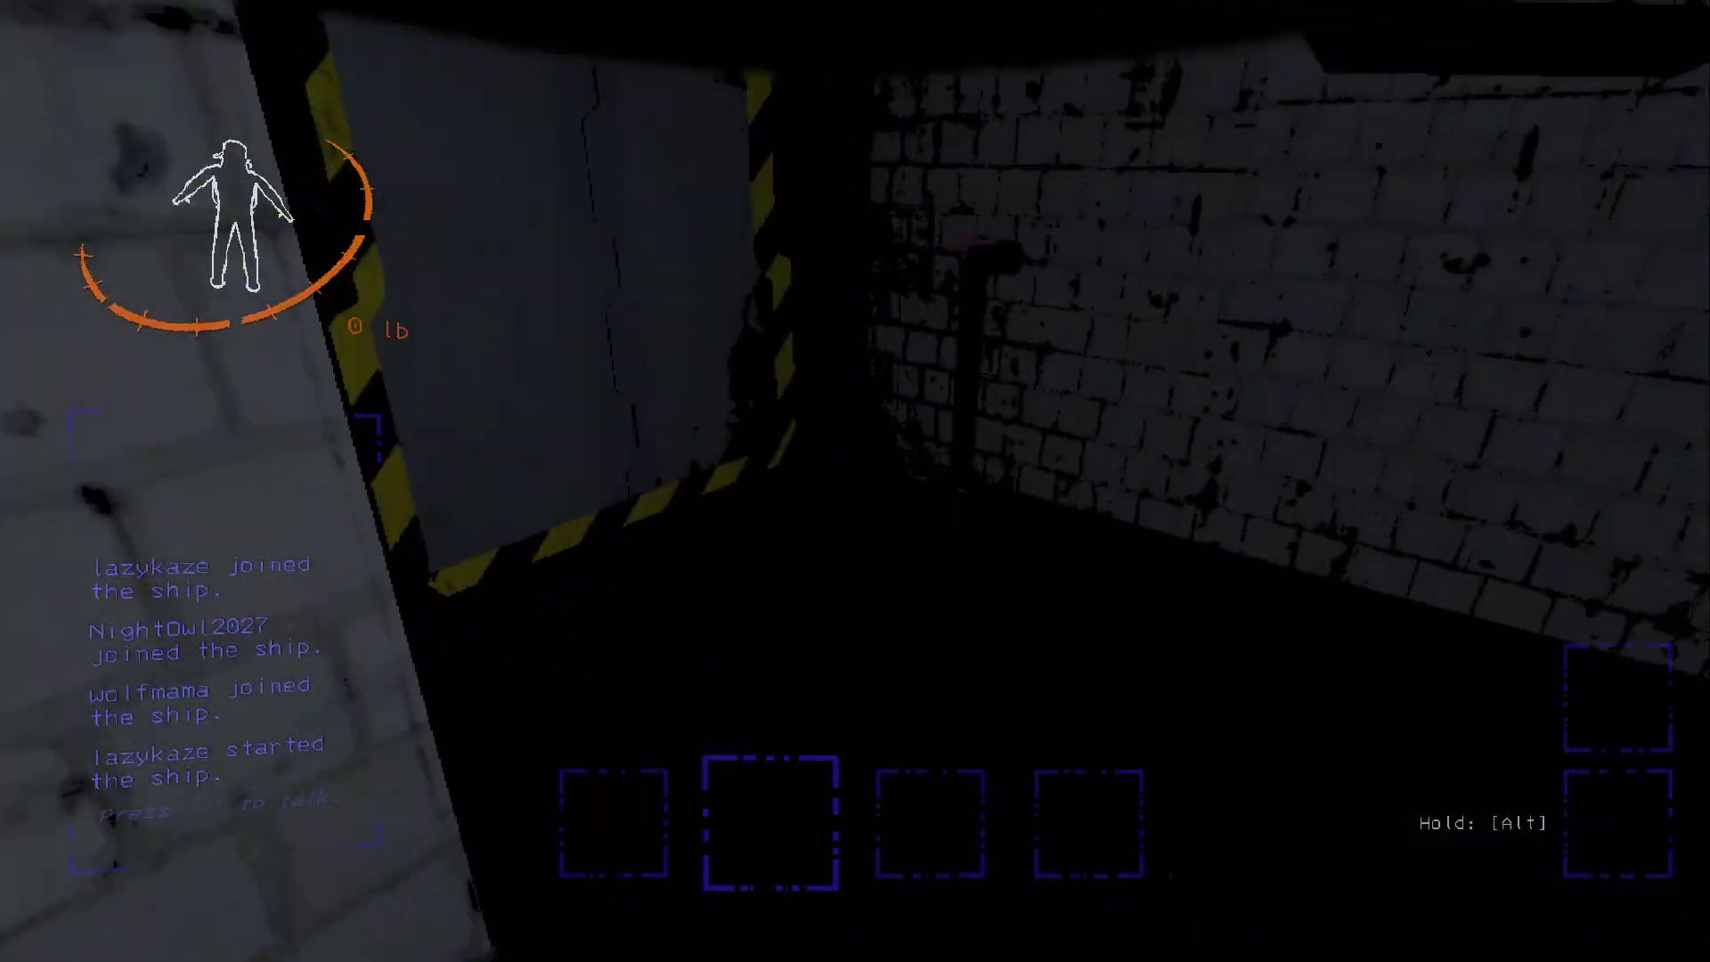
{"action": "key", "text": "w"}
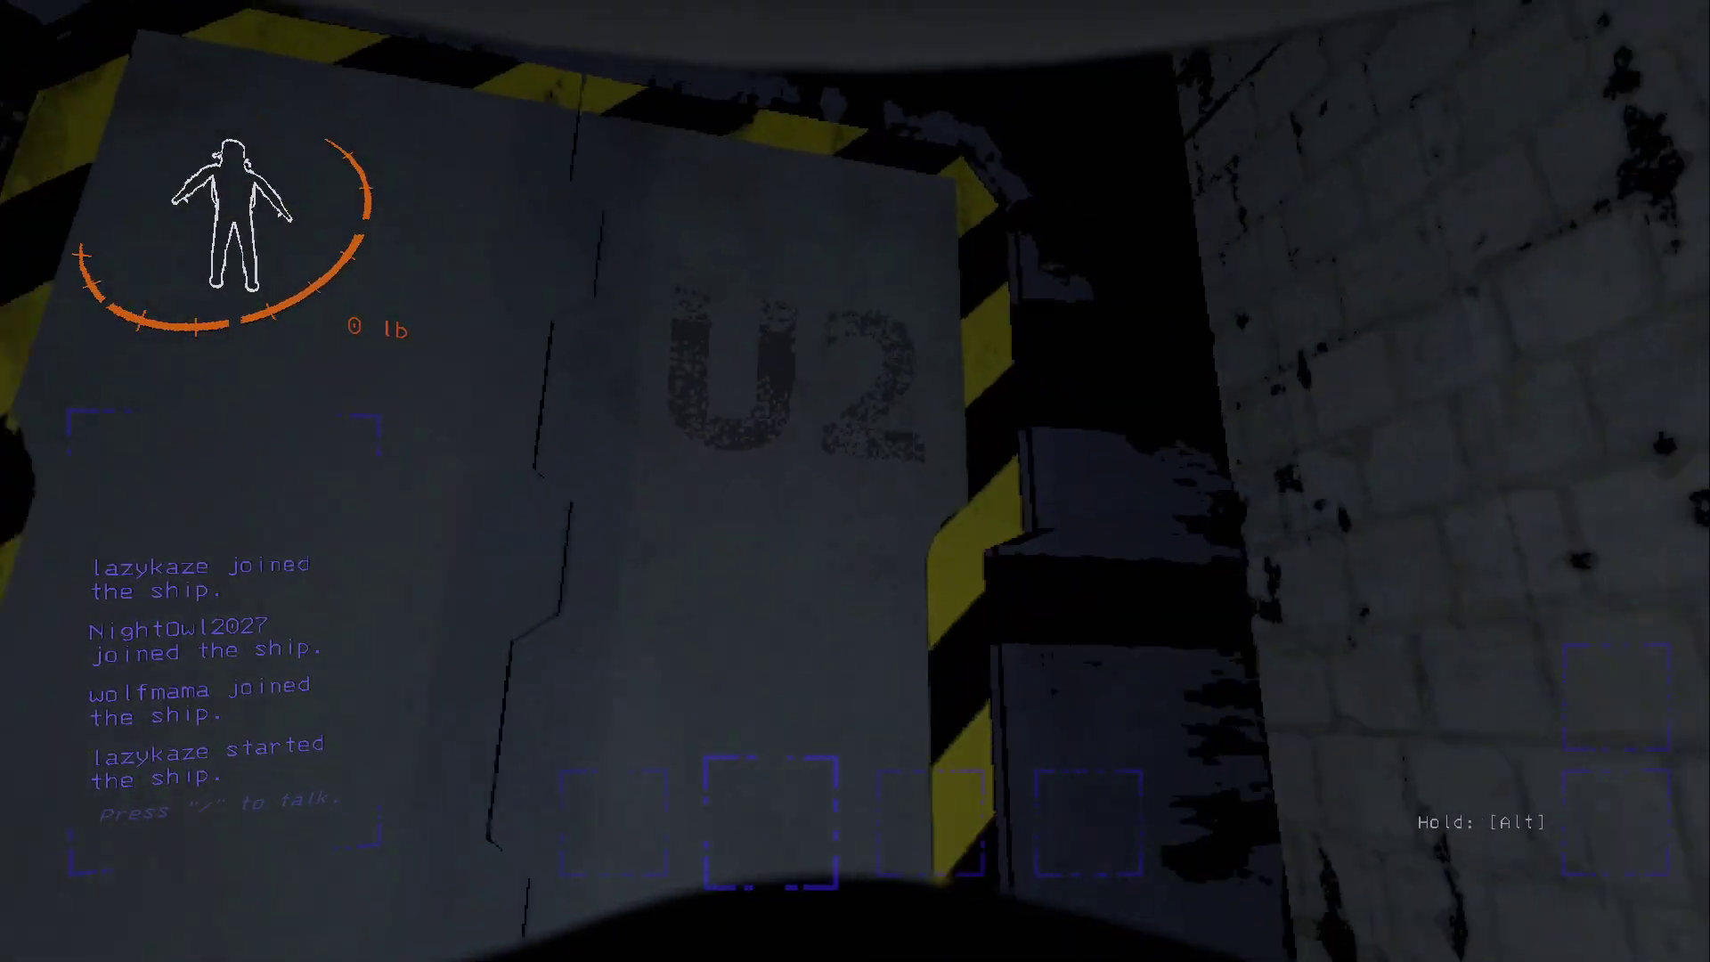
Follow the lit pipe corridor and brick passage to the barred door with the glowing poster
{"action": "key", "text": "w"}
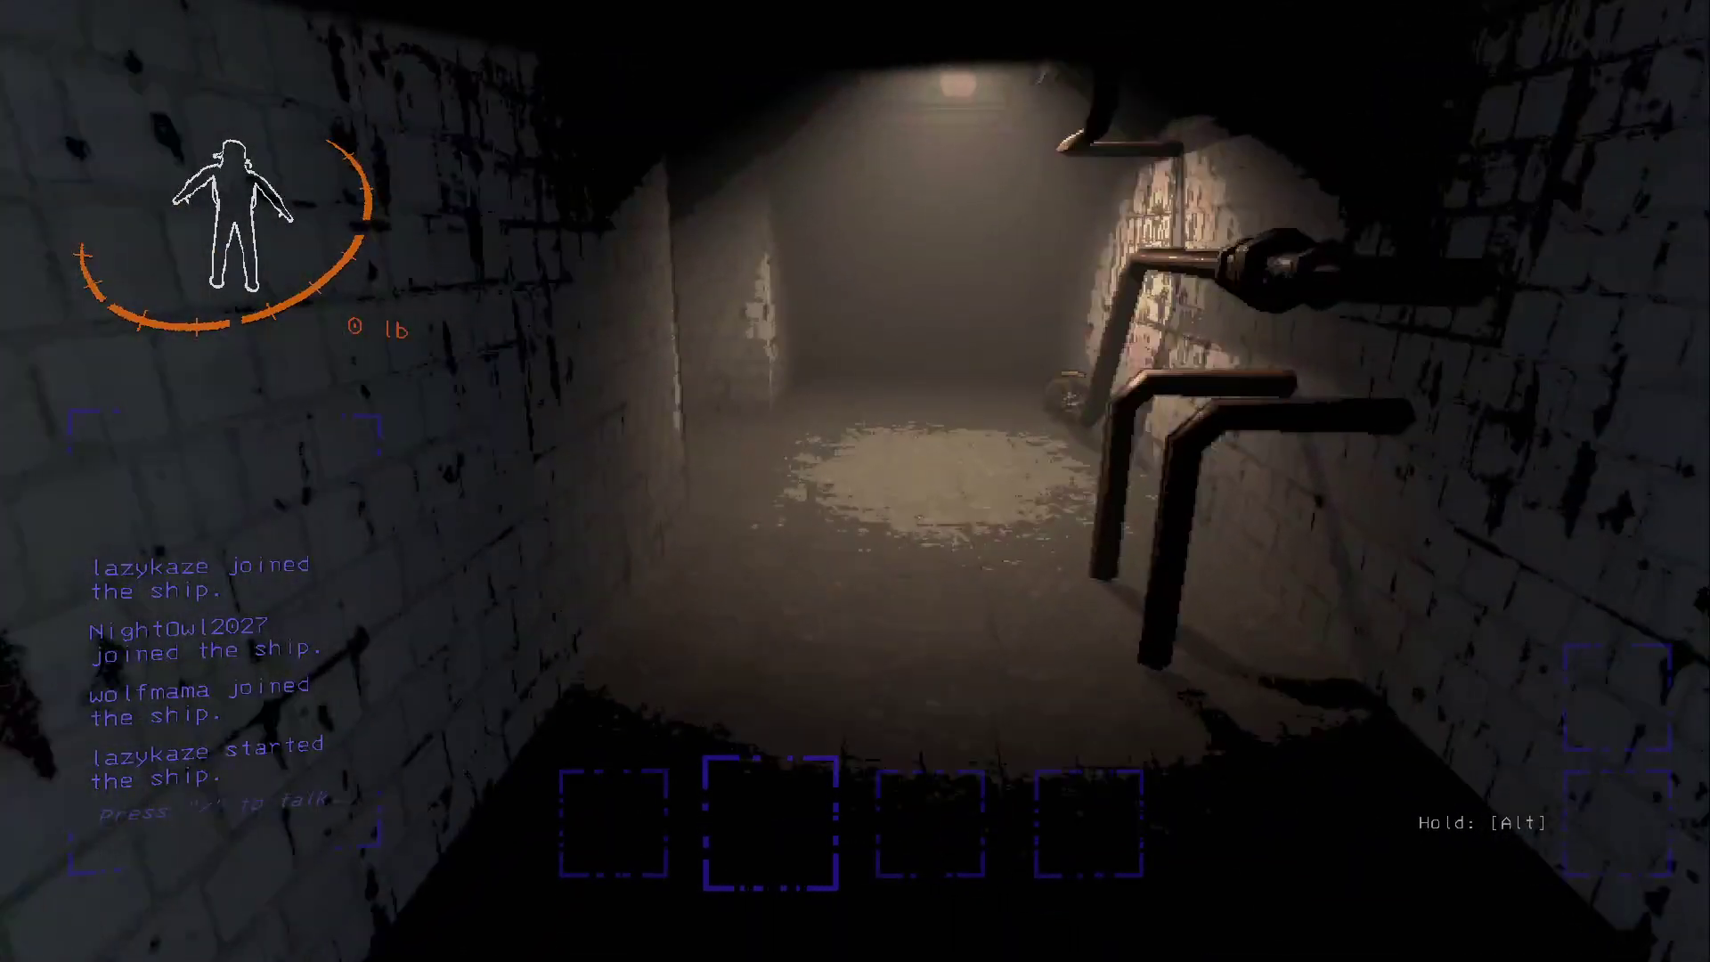
{"action": "key", "text": "w"}
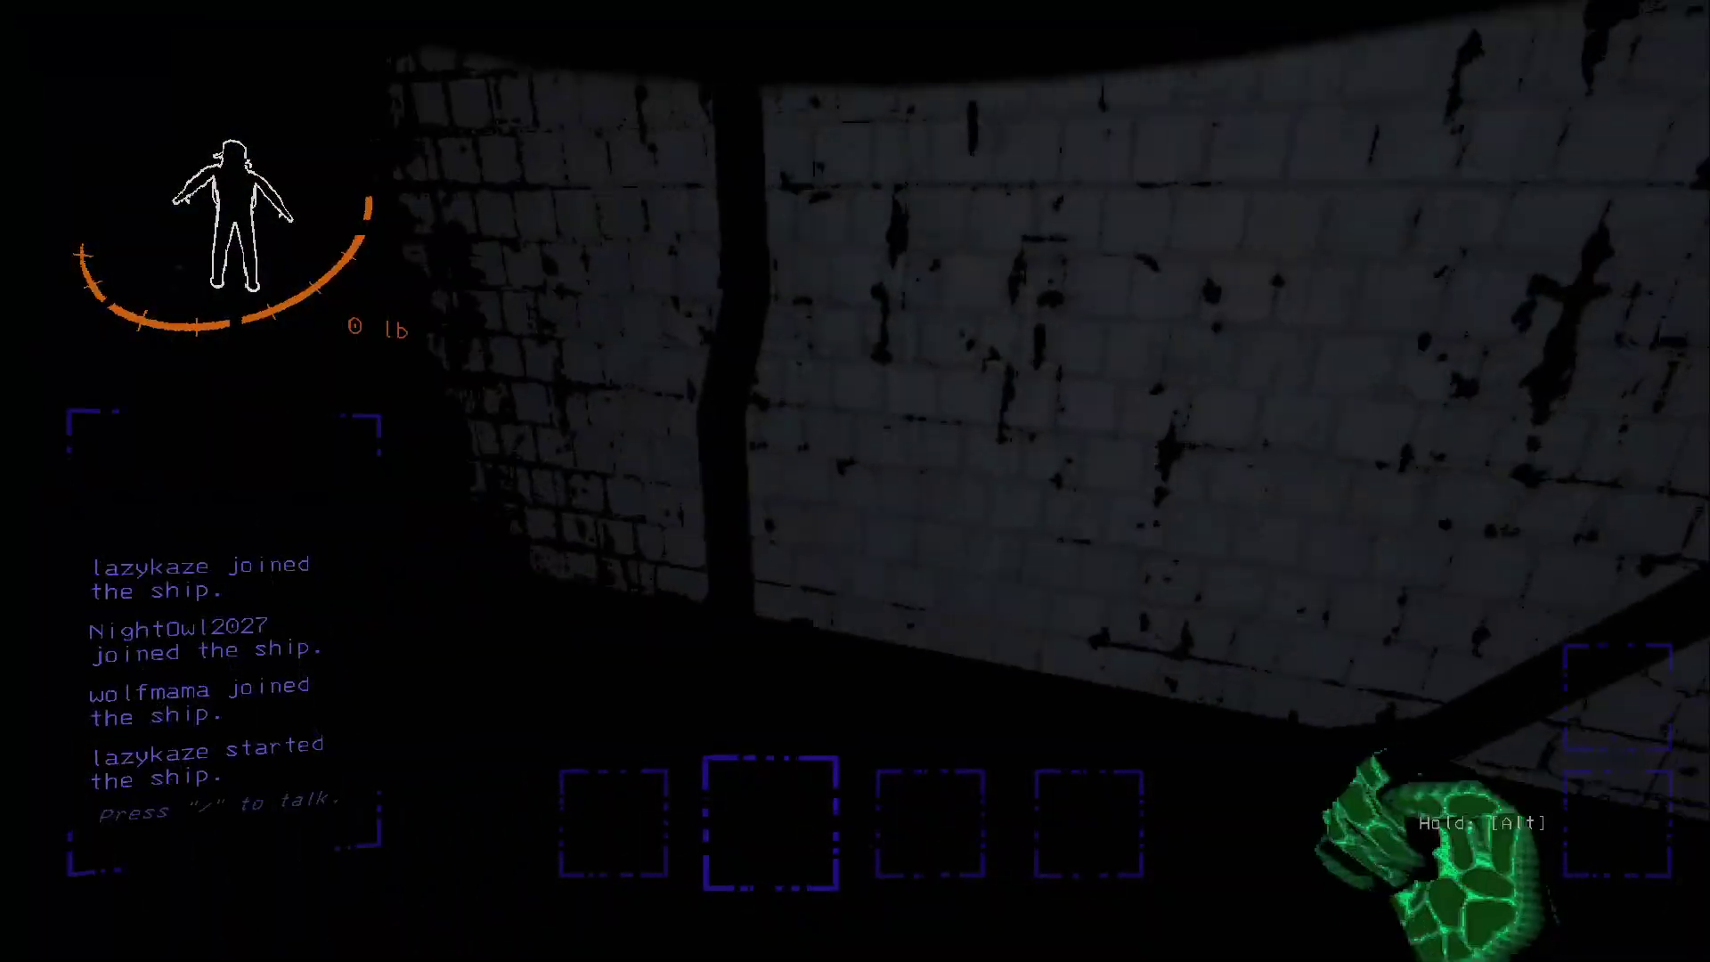
{"action": "key", "text": "w"}
{"action": "key", "text": "w"}
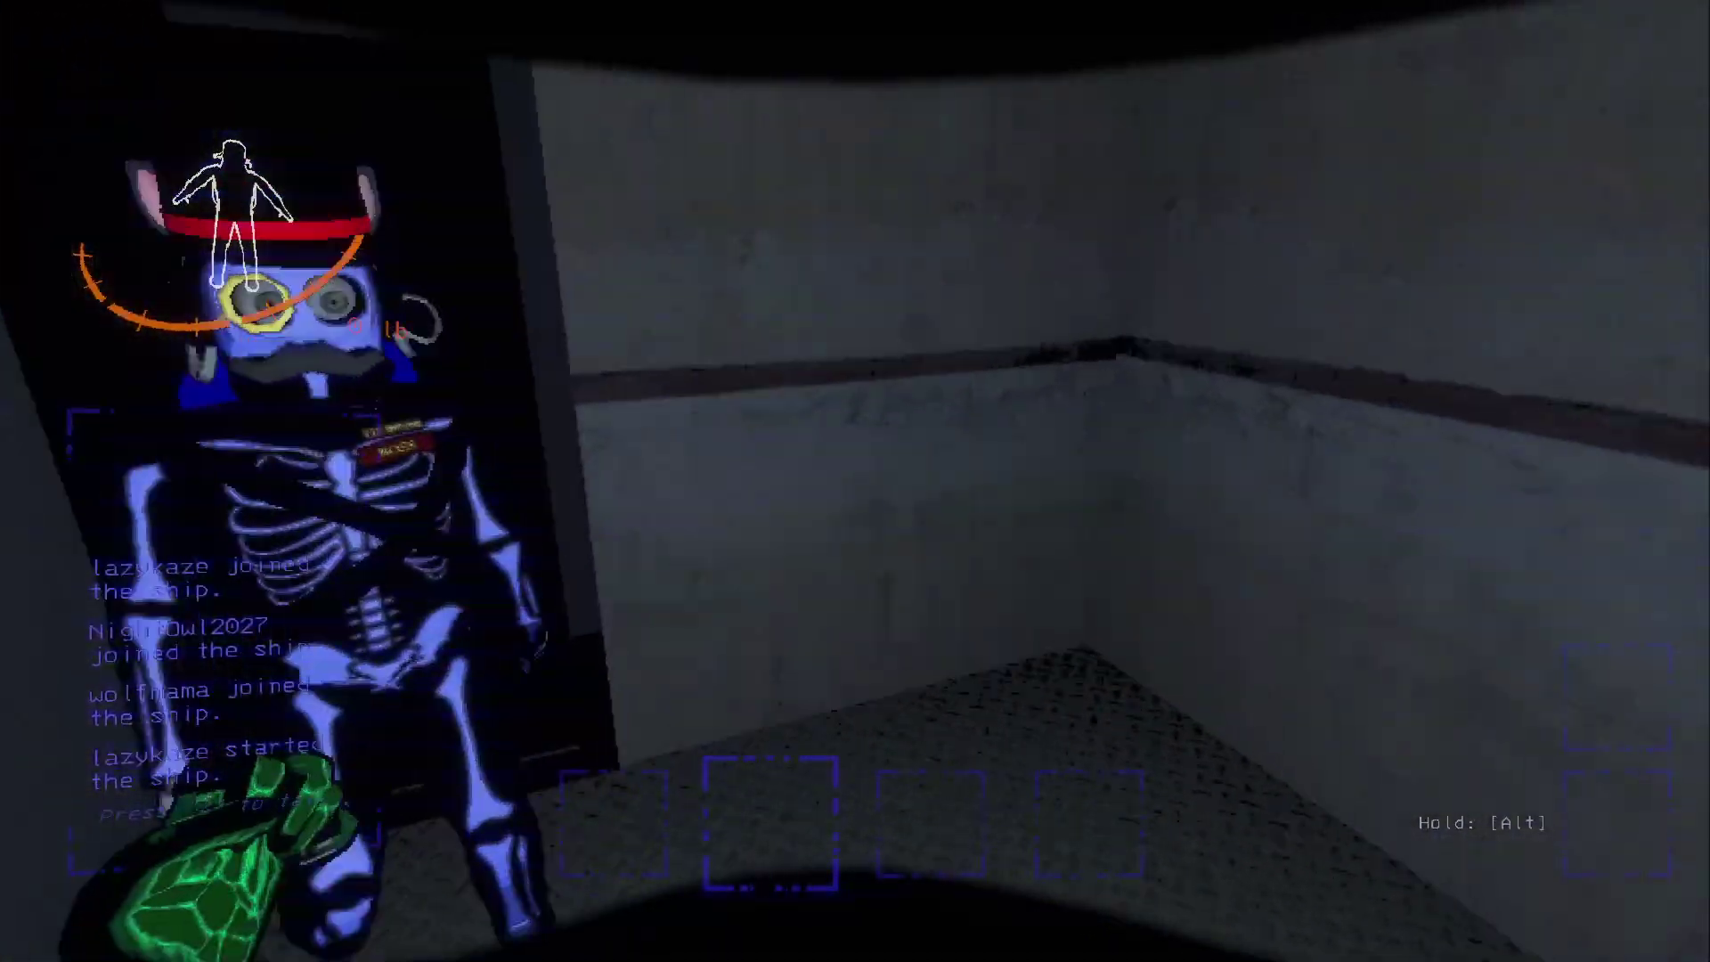
{"action": "key", "text": "w"}
{"action": "key", "text": "w"}
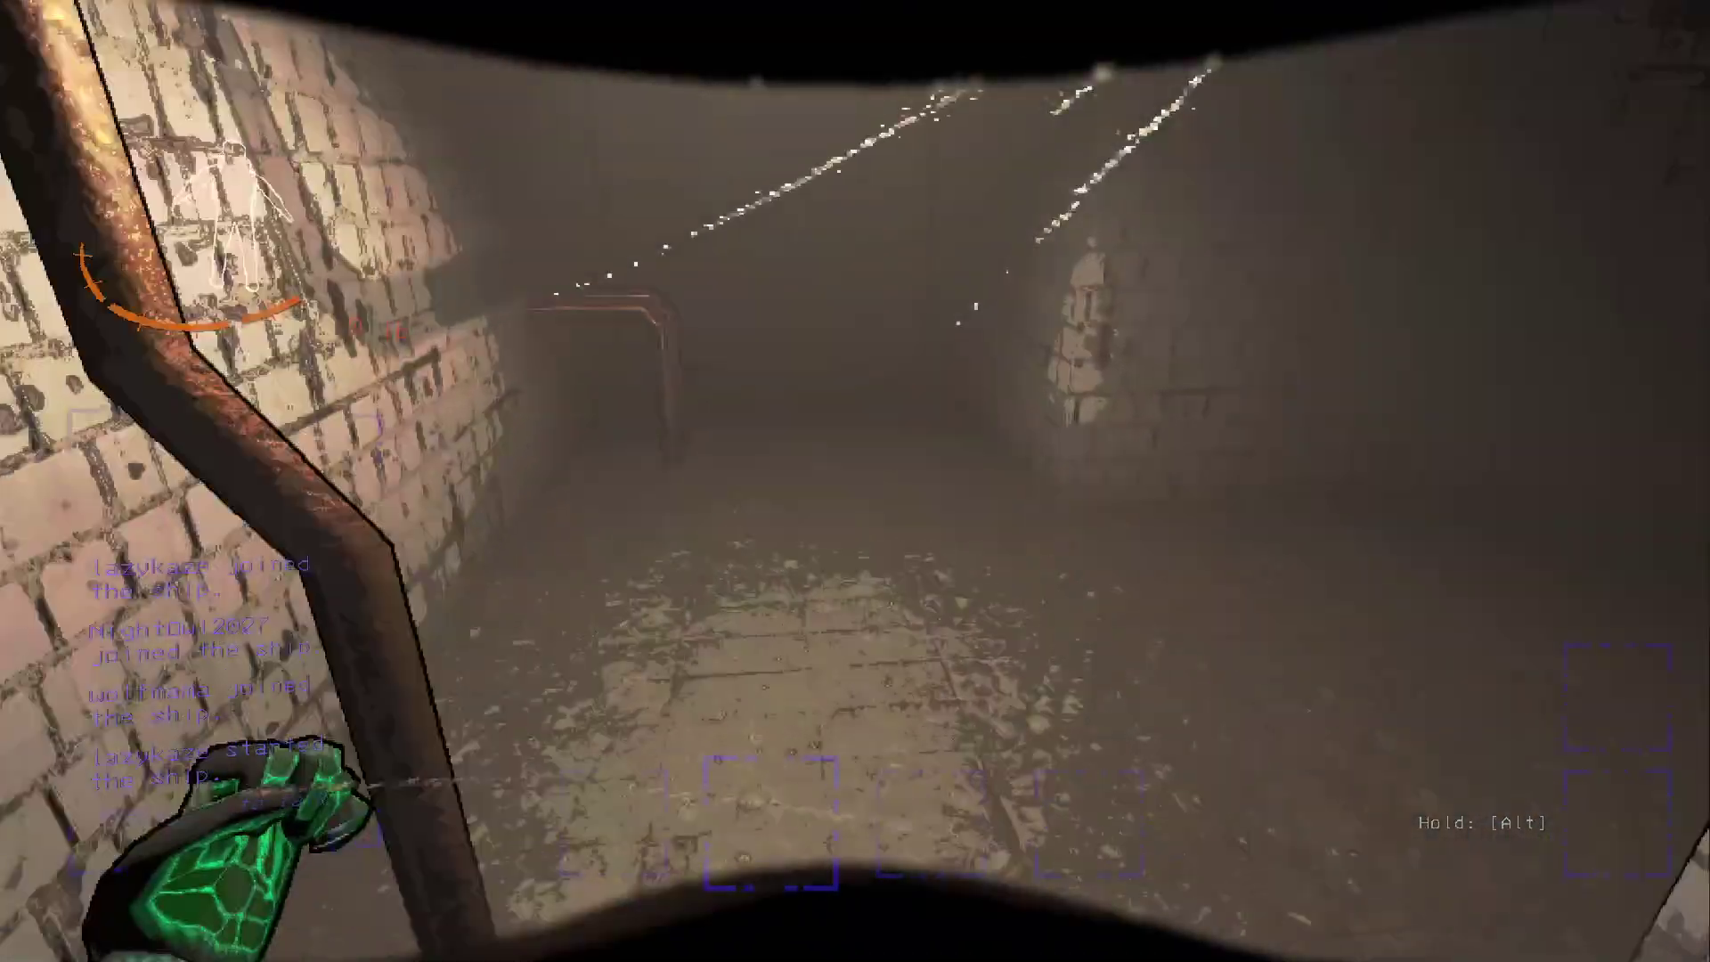
Check that the barred door is Locked with the teammate behind it, then step back
{"action": "key", "text": "w"}
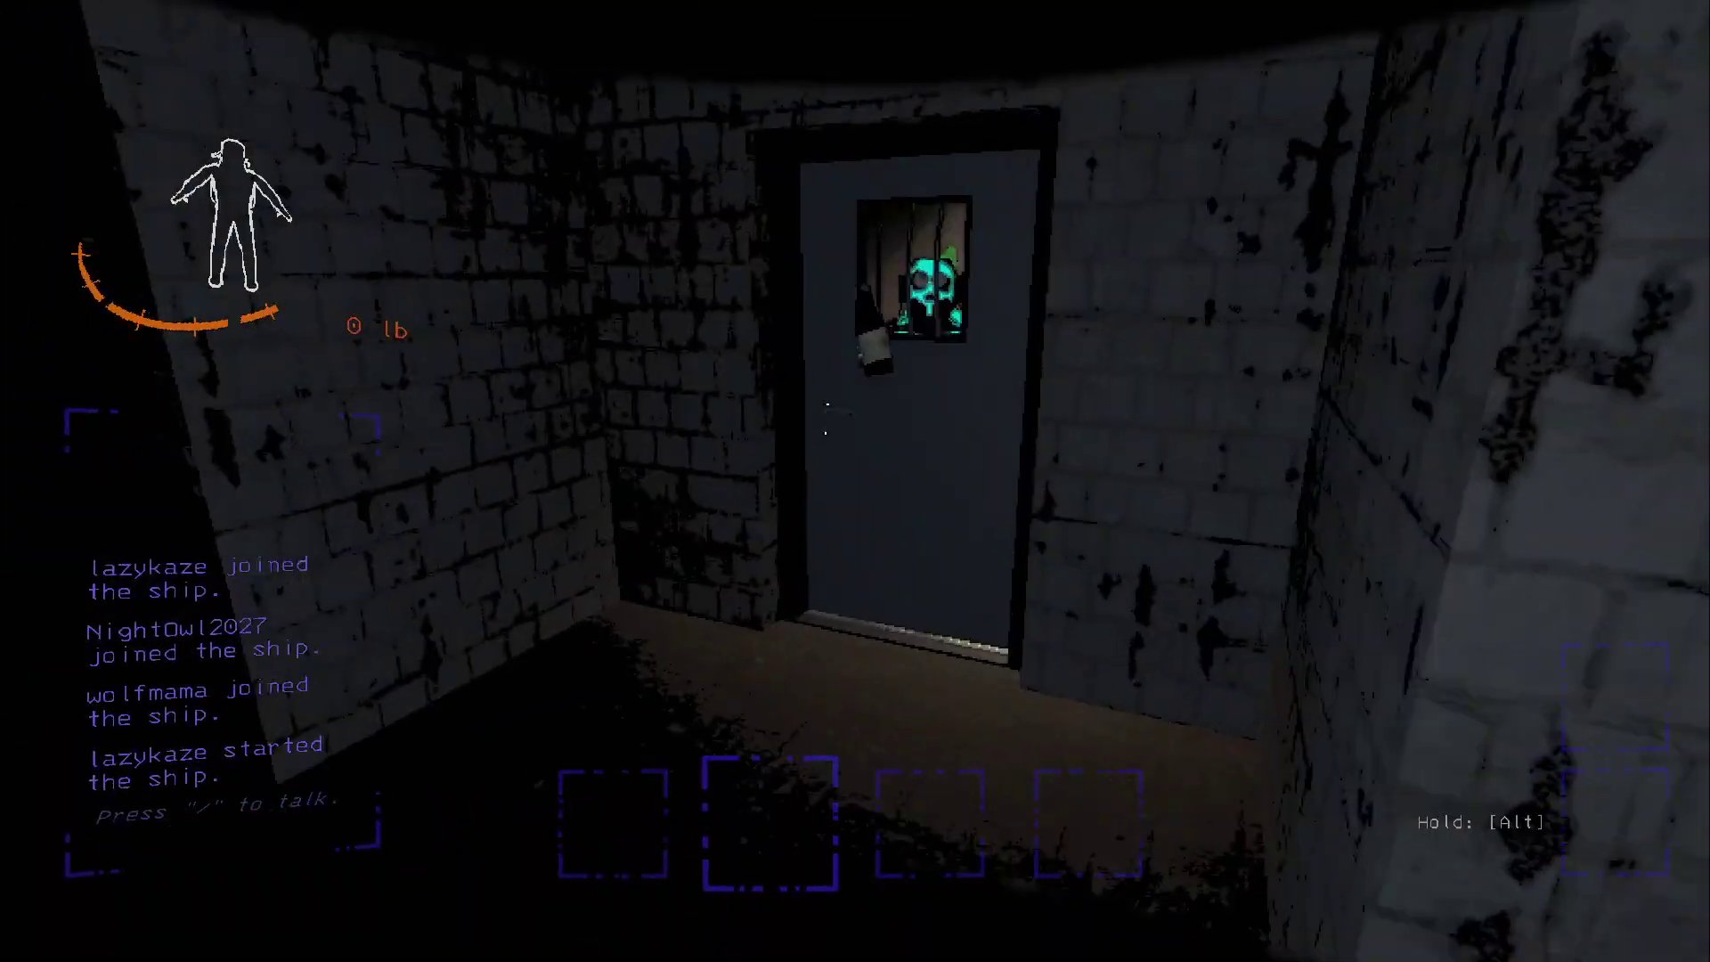
{"action": "key", "text": "w"}
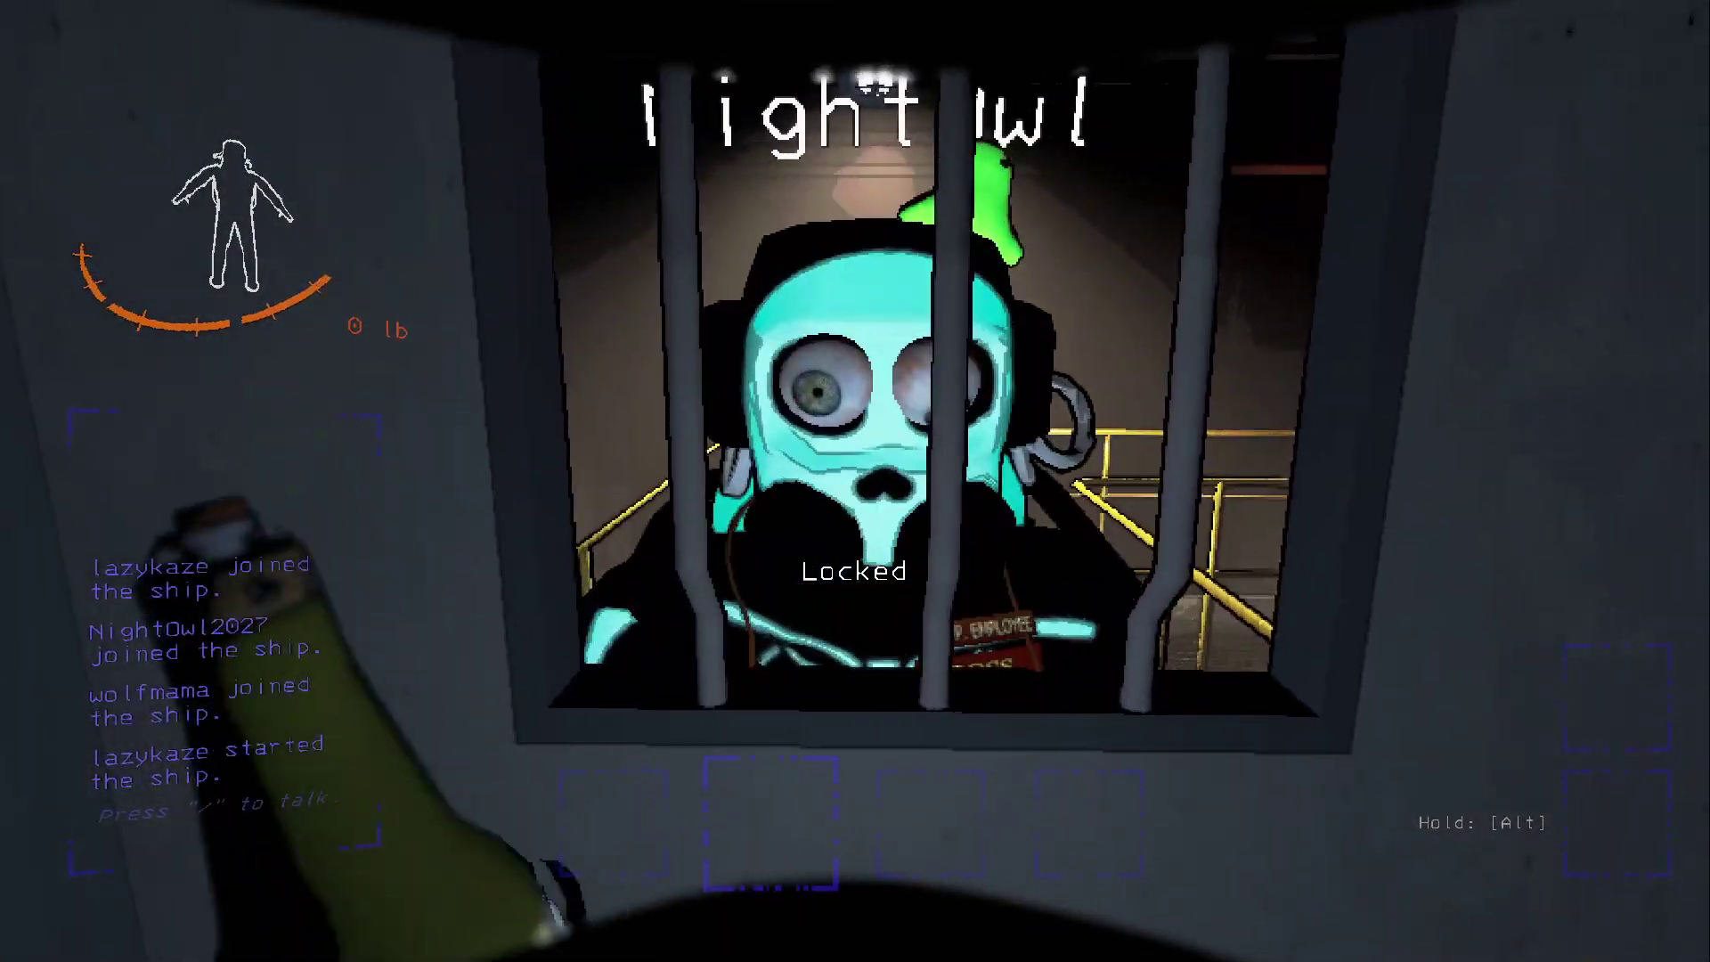
{"action": "key", "text": "s"}
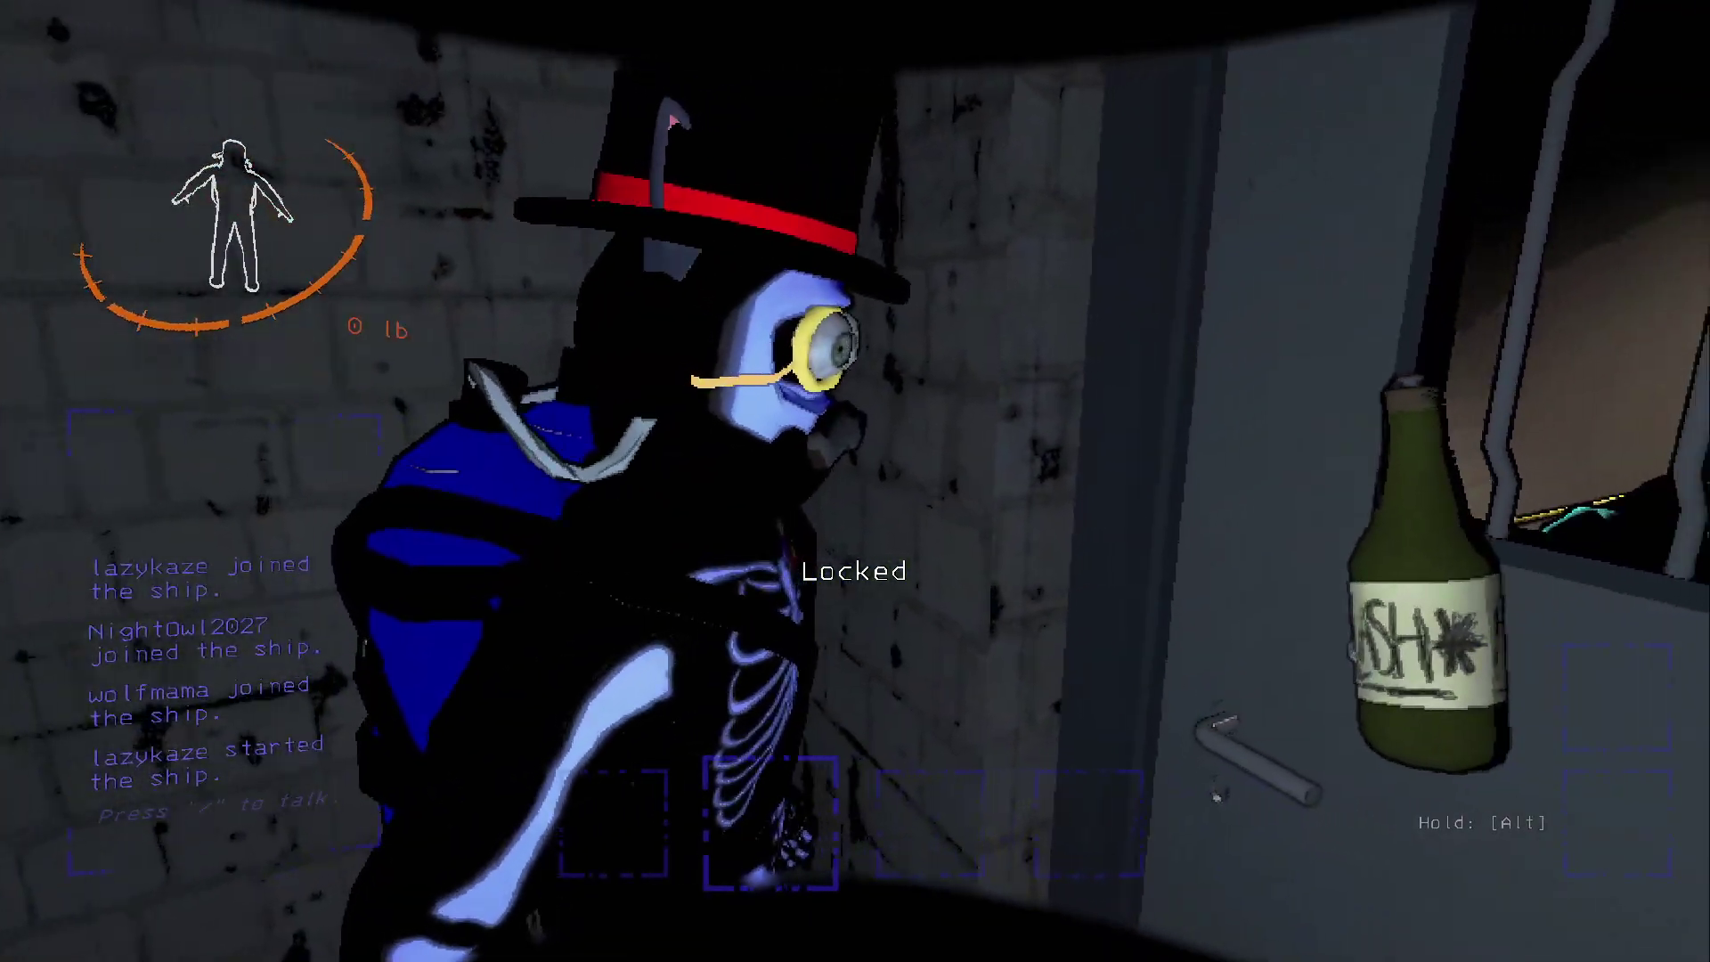
{"action": "scroll", "coordinate": [855, 481], "scroll_direction": "down", "scroll_amount": 1}
{"action": "scroll", "coordinate": [856, 482], "scroll_direction": "down", "scroll_amount": 1}
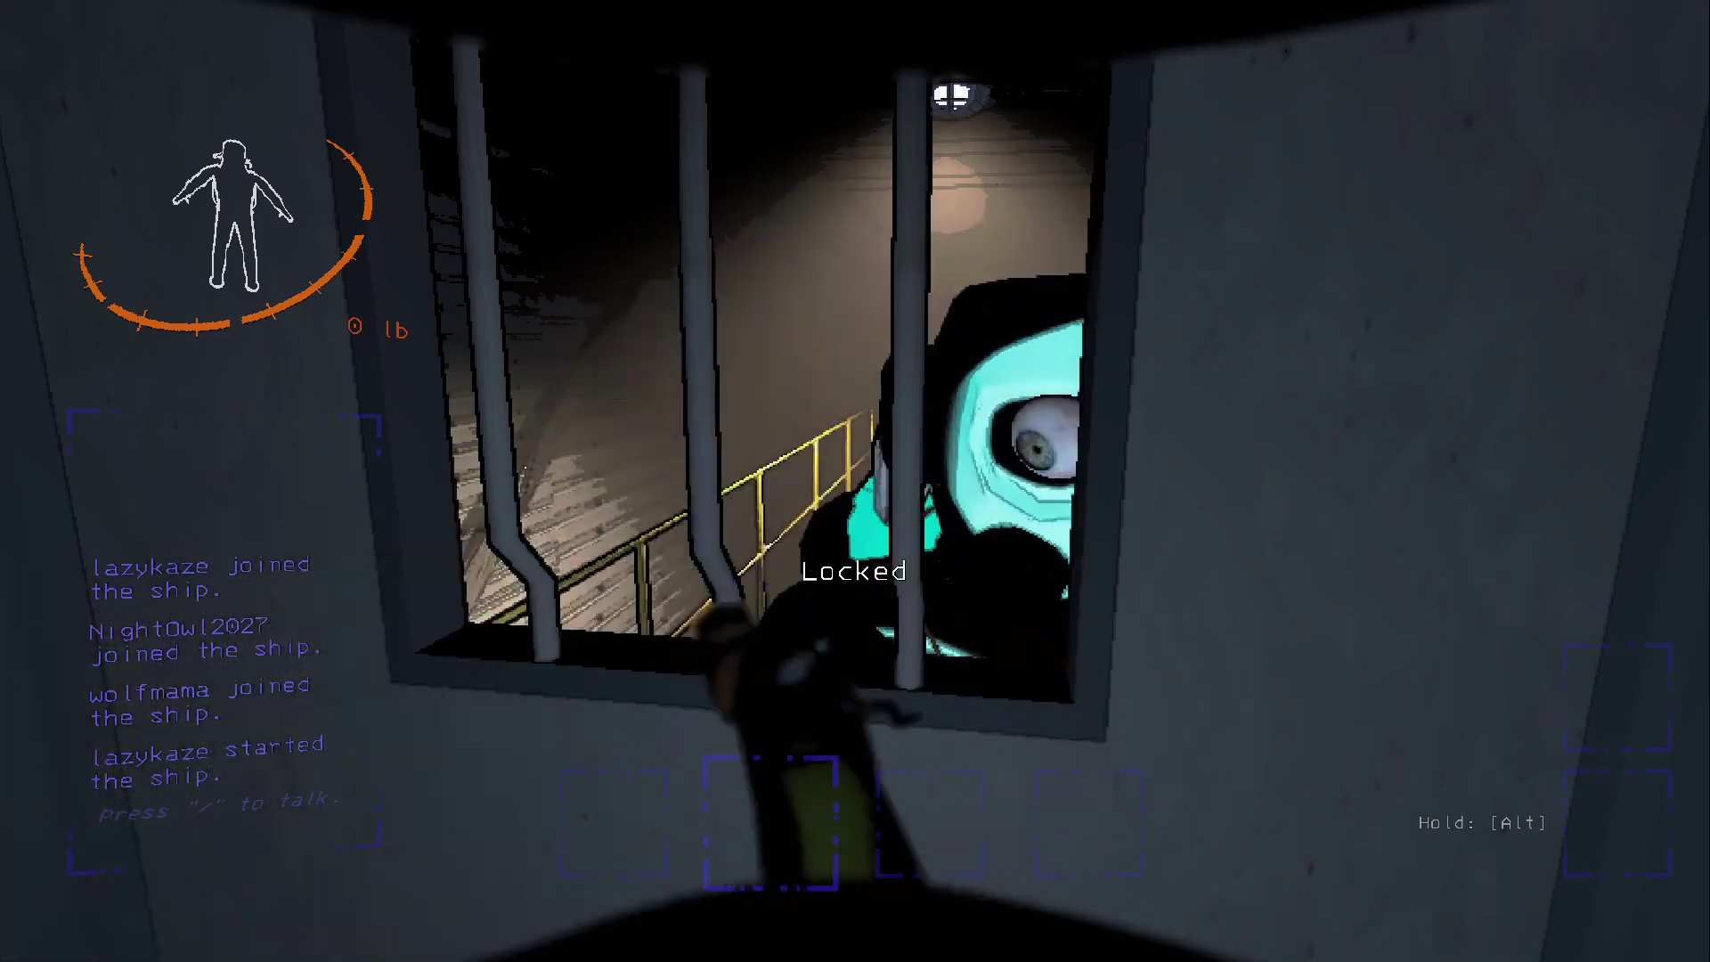
{"action": "key", "text": "s"}
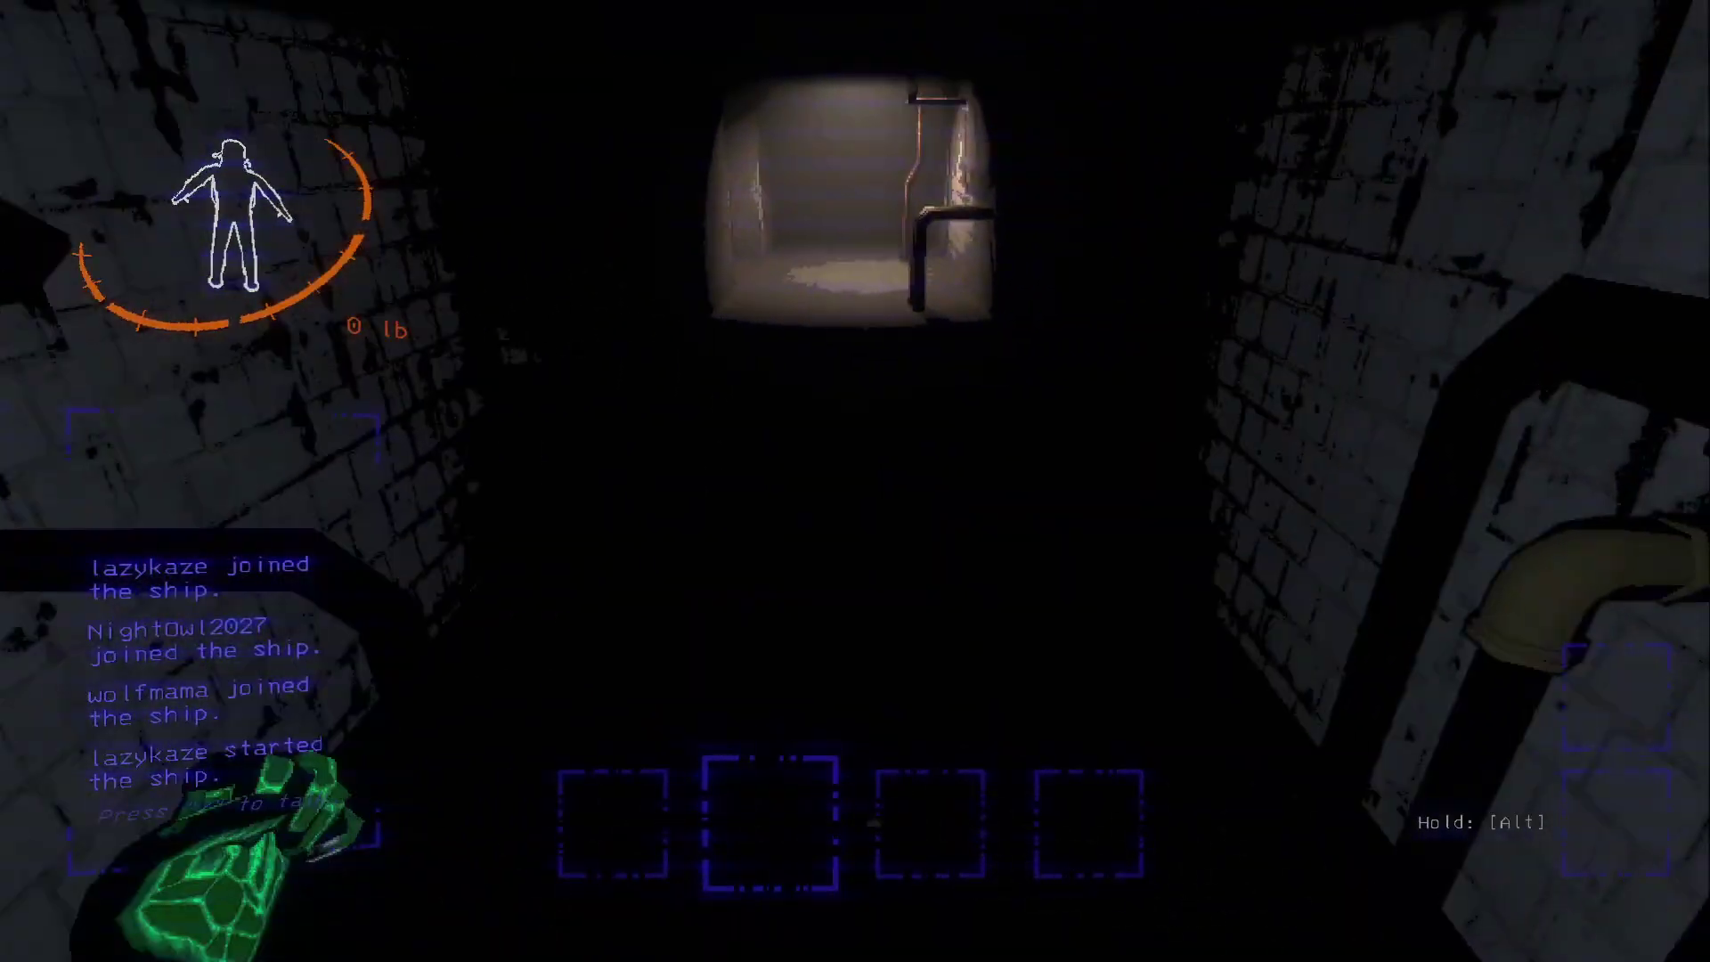
Turn around and walk back through the dark corridor past the nearby teammate
{"action": "key", "text": "w"}
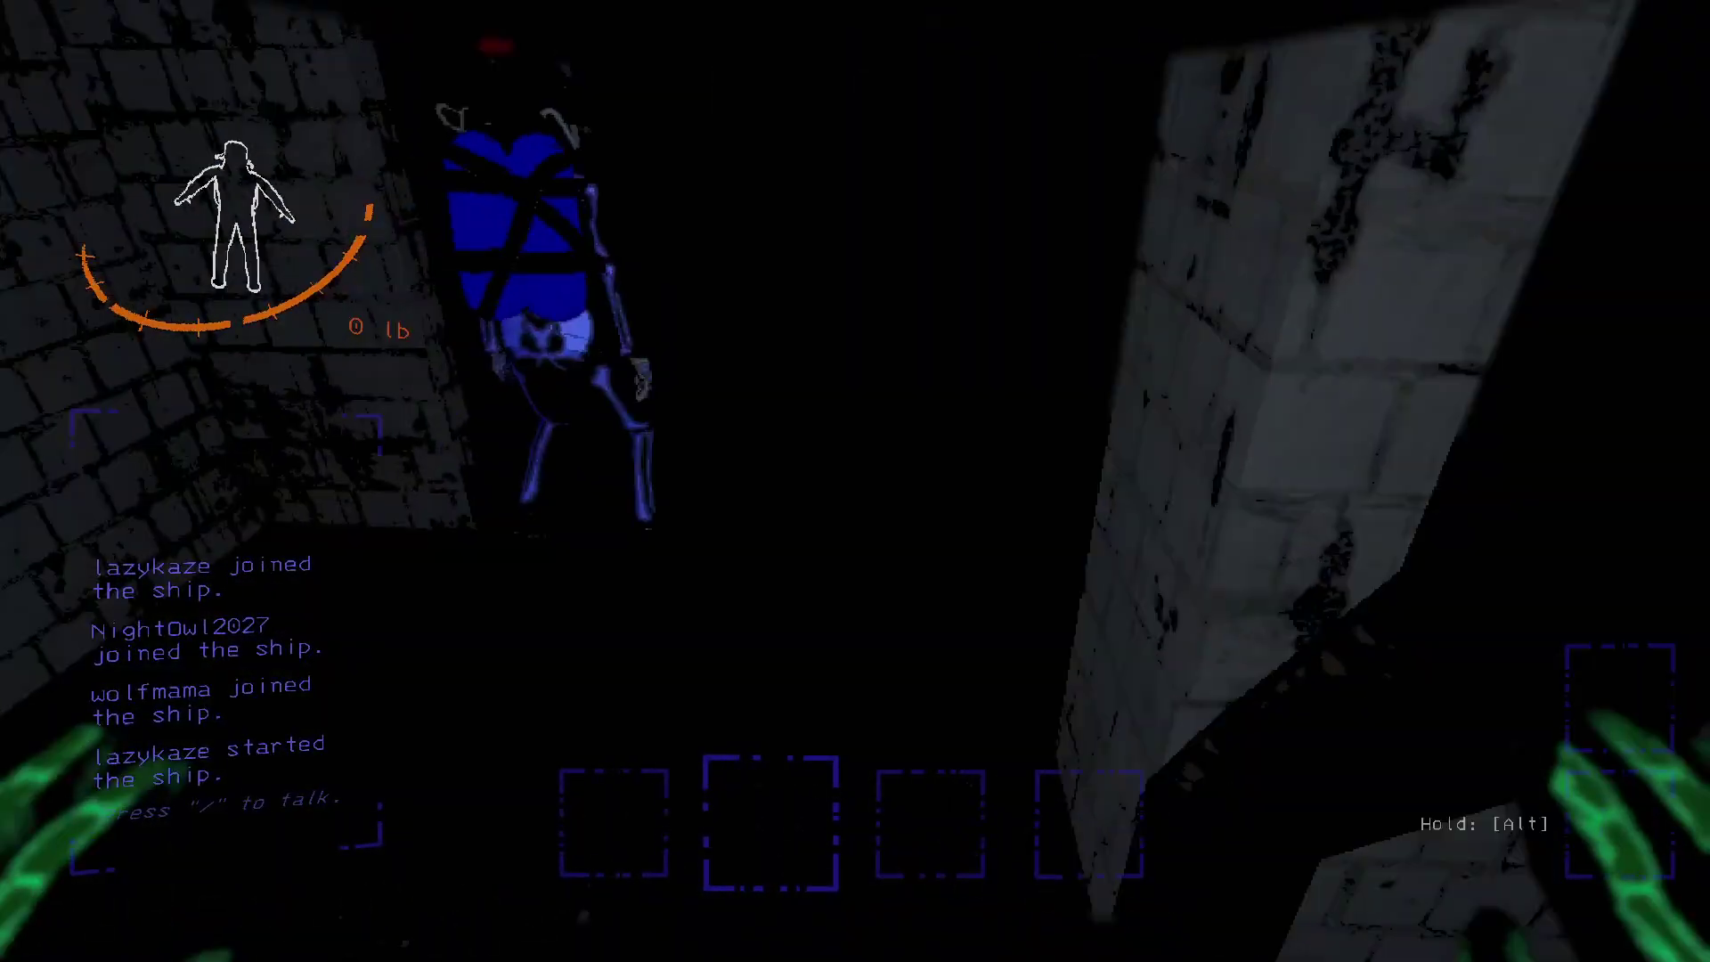
{"action": "key", "text": "w"}
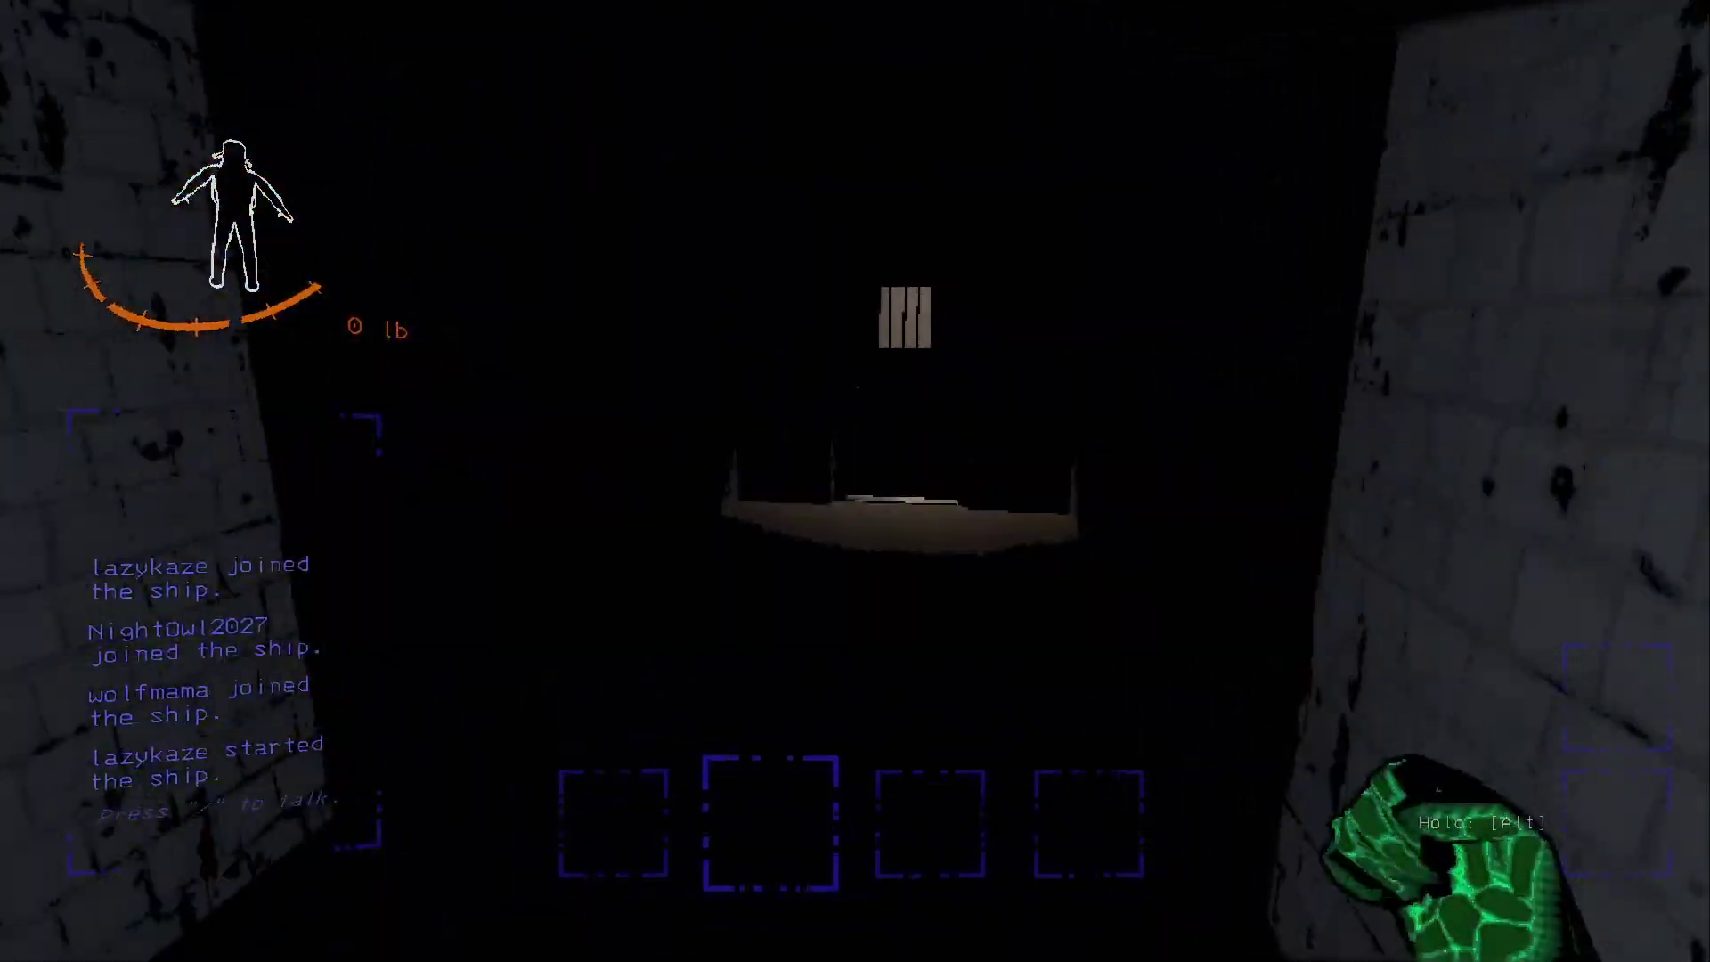
{"action": "key", "text": "w"}
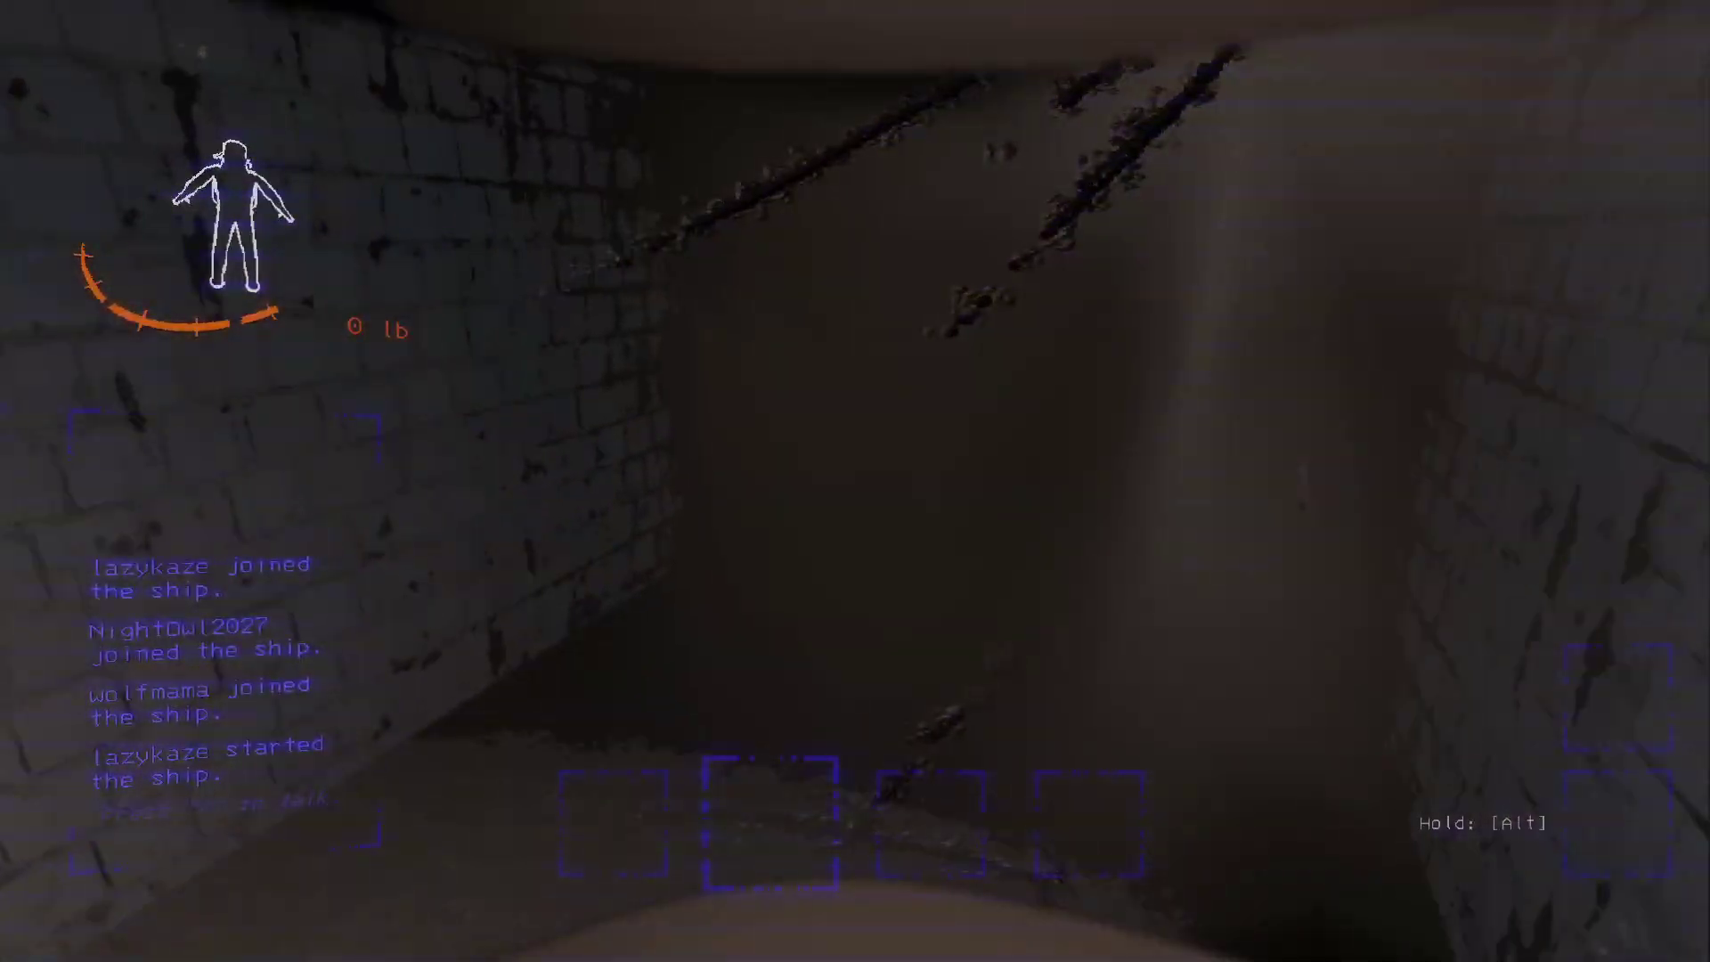
{"action": "key", "text": "w"}
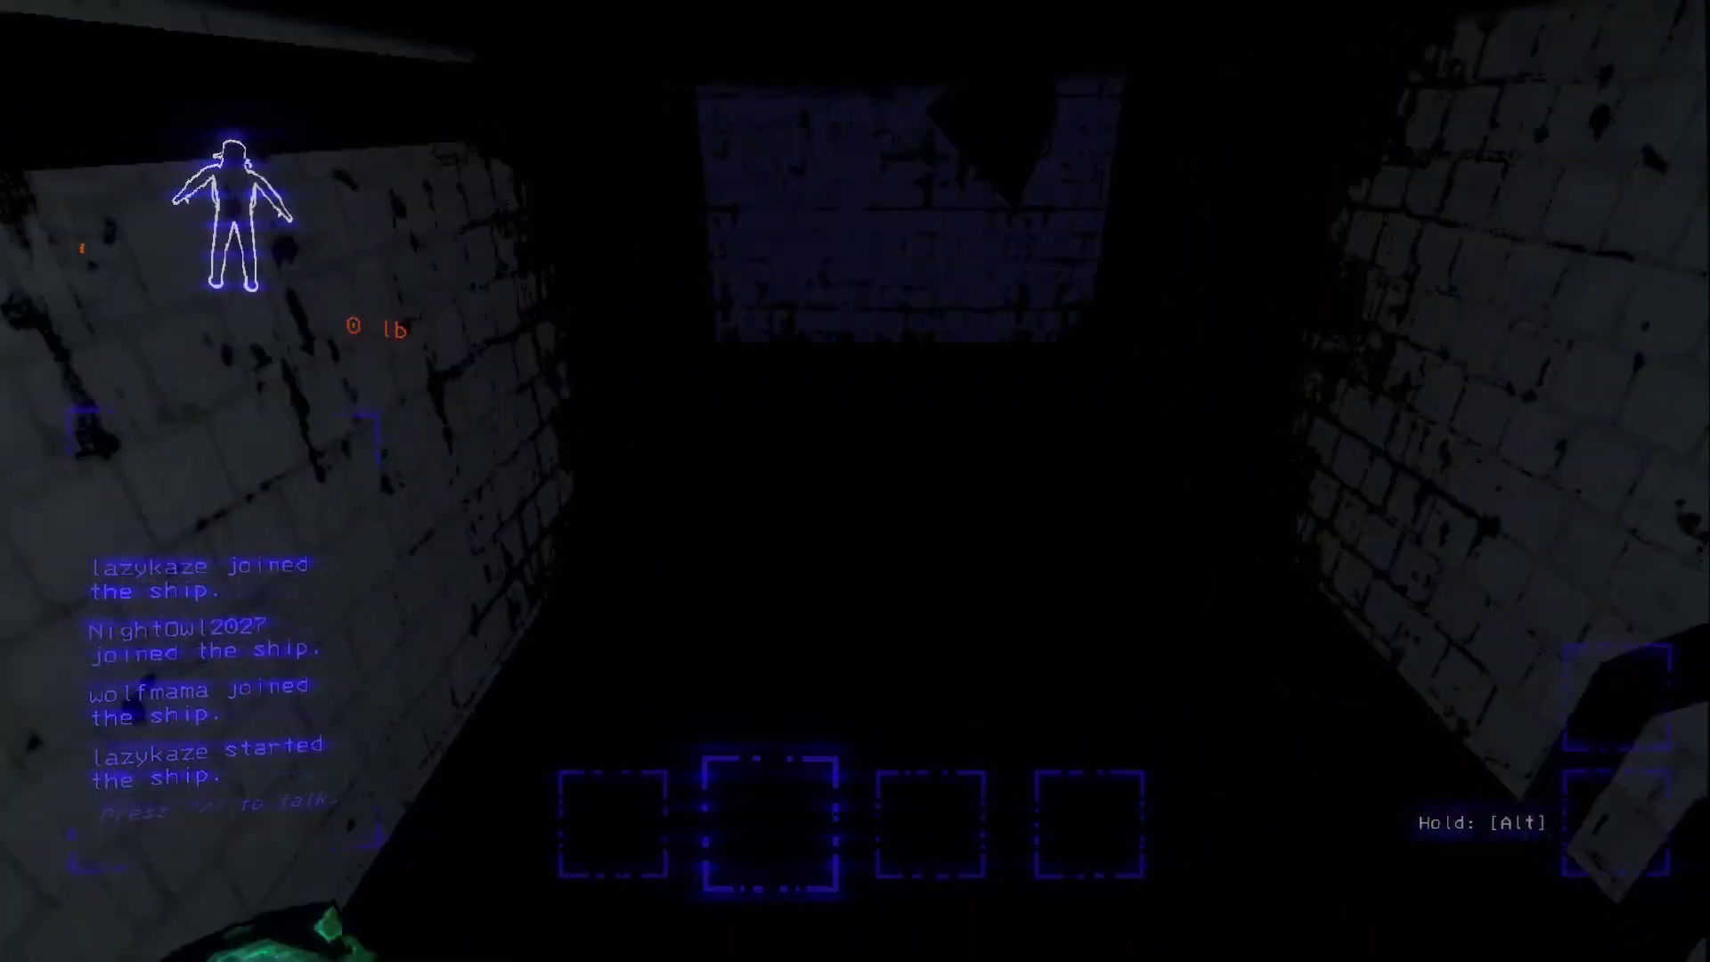
Enter the dark stone room, light the flashlight and head down the corridor
{"action": "key", "text": "w"}
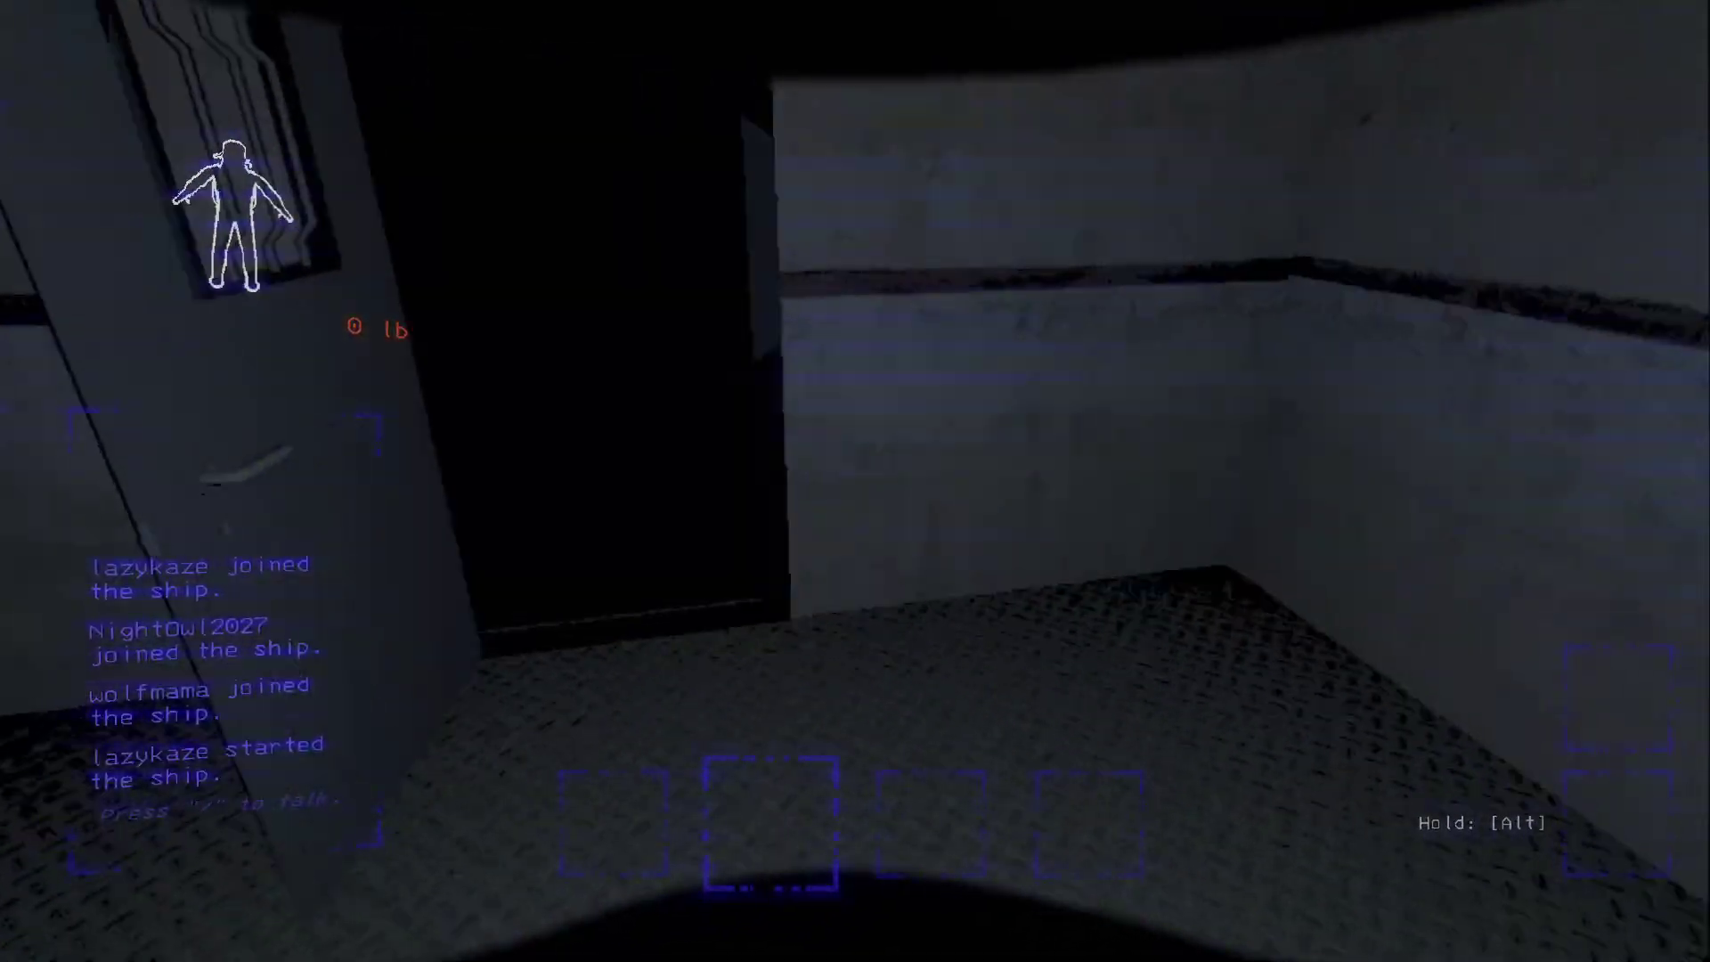
{"action": "key", "text": "w"}
{"action": "key", "text": "e"}
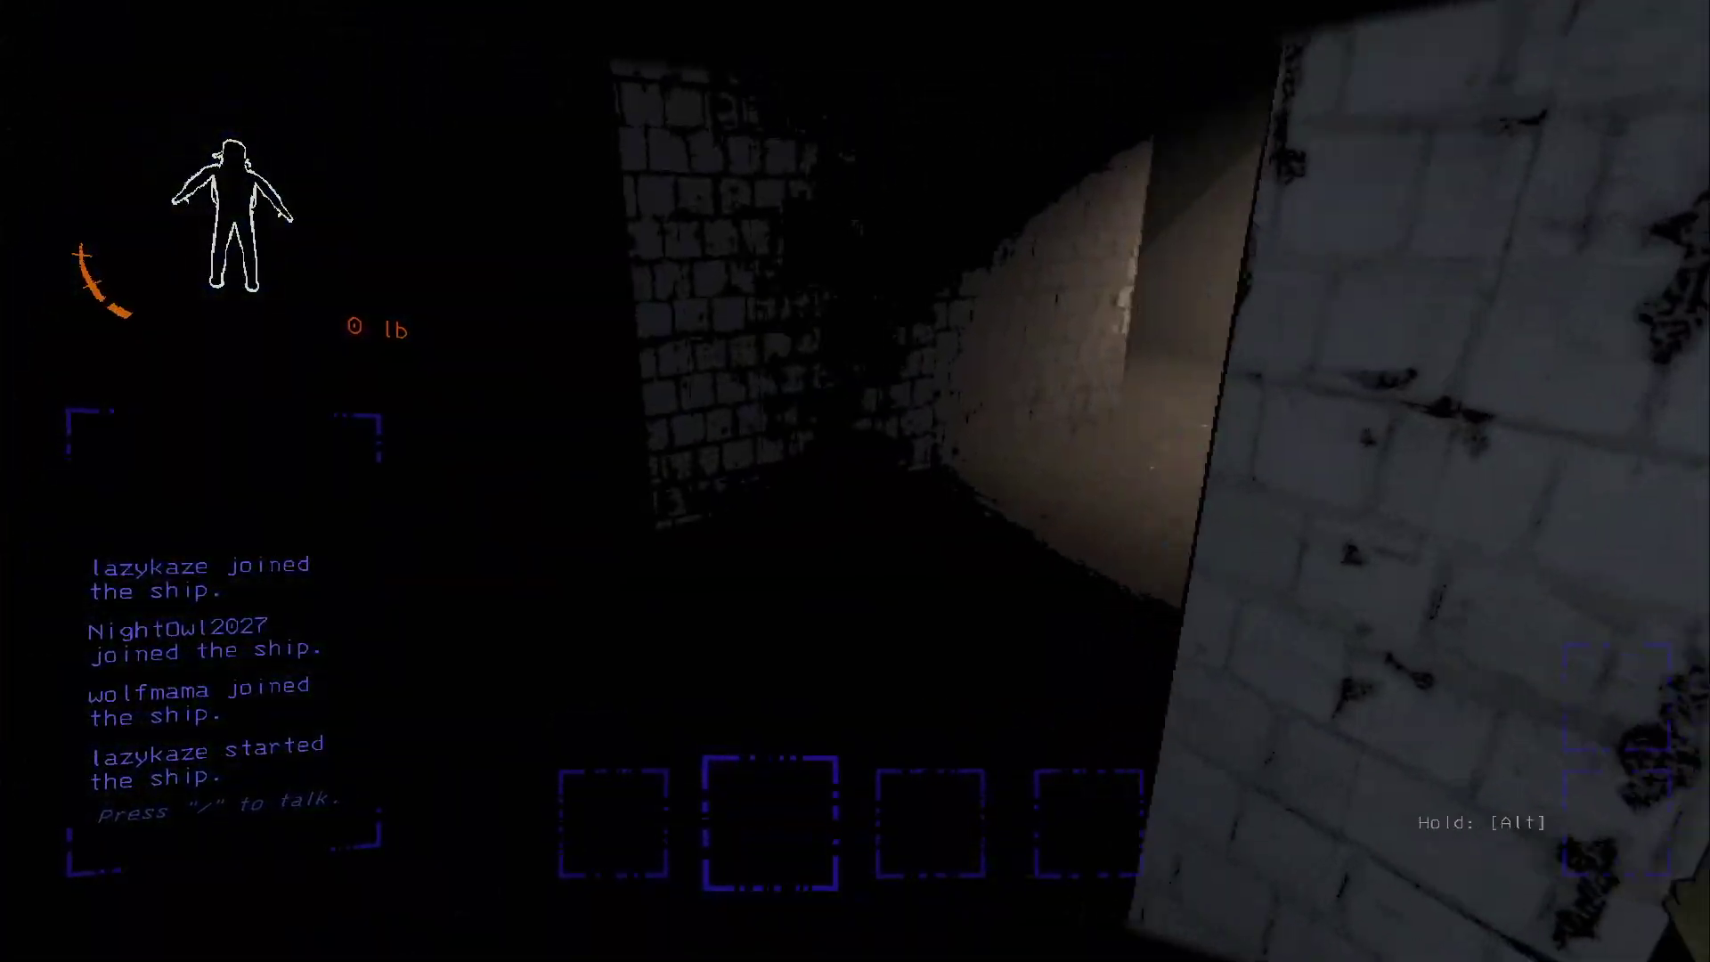
{"action": "key", "text": "w"}
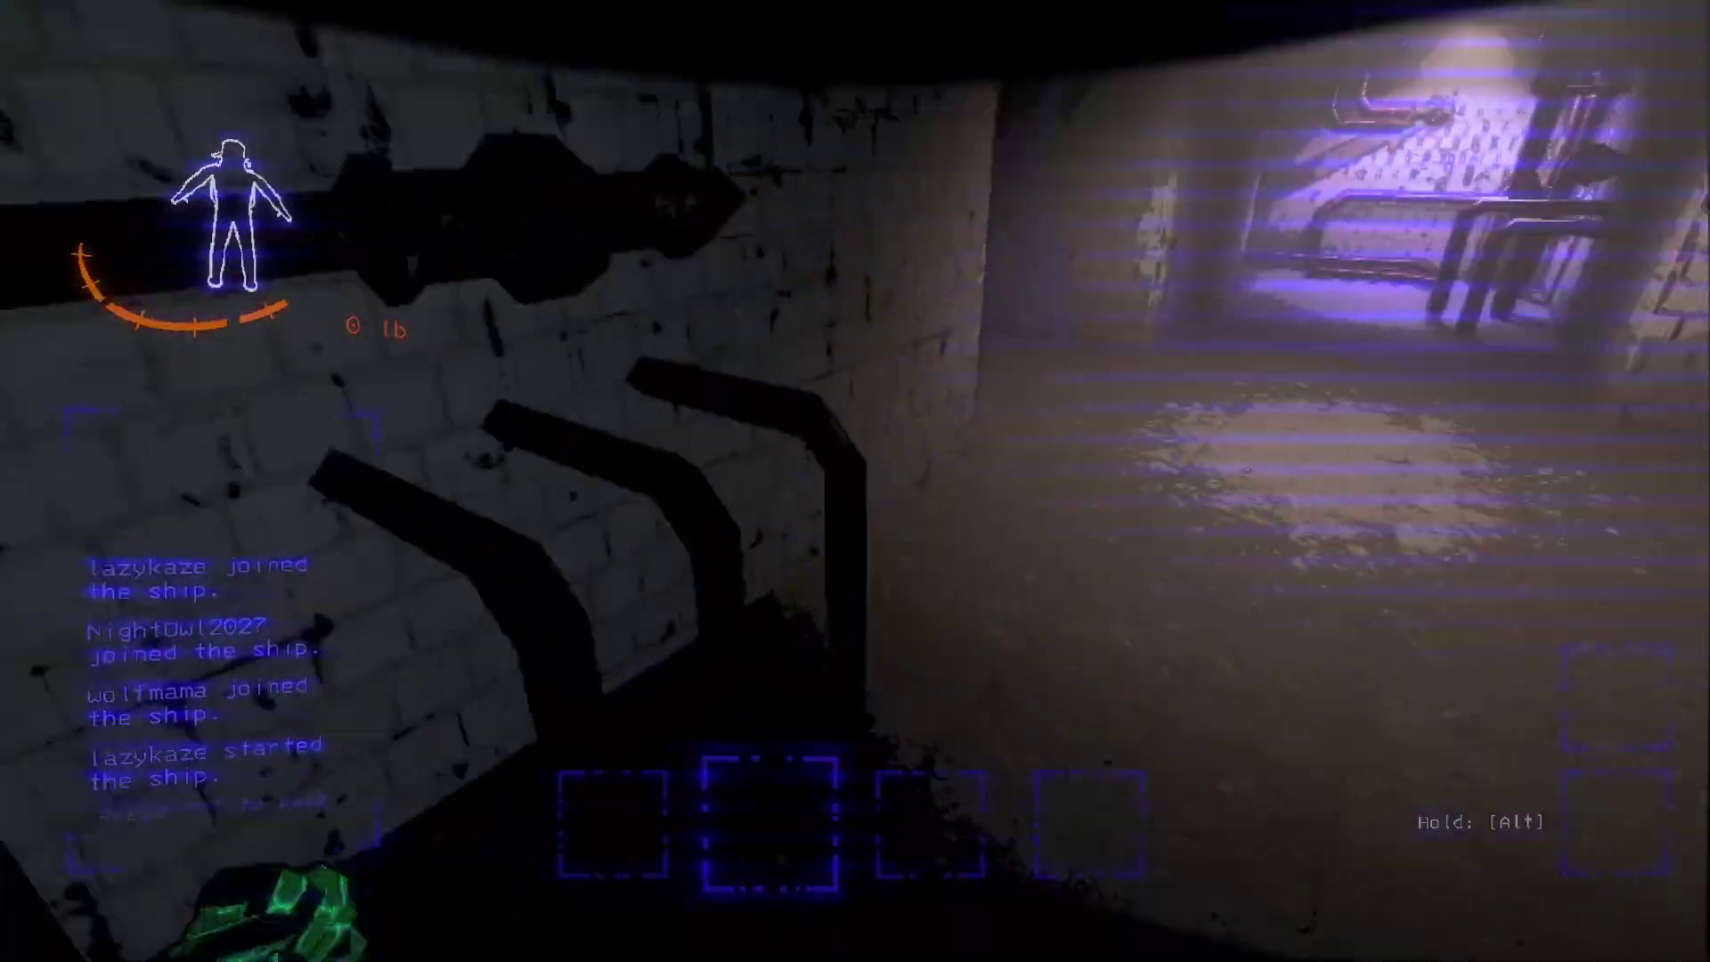
{"action": "key", "text": "w"}
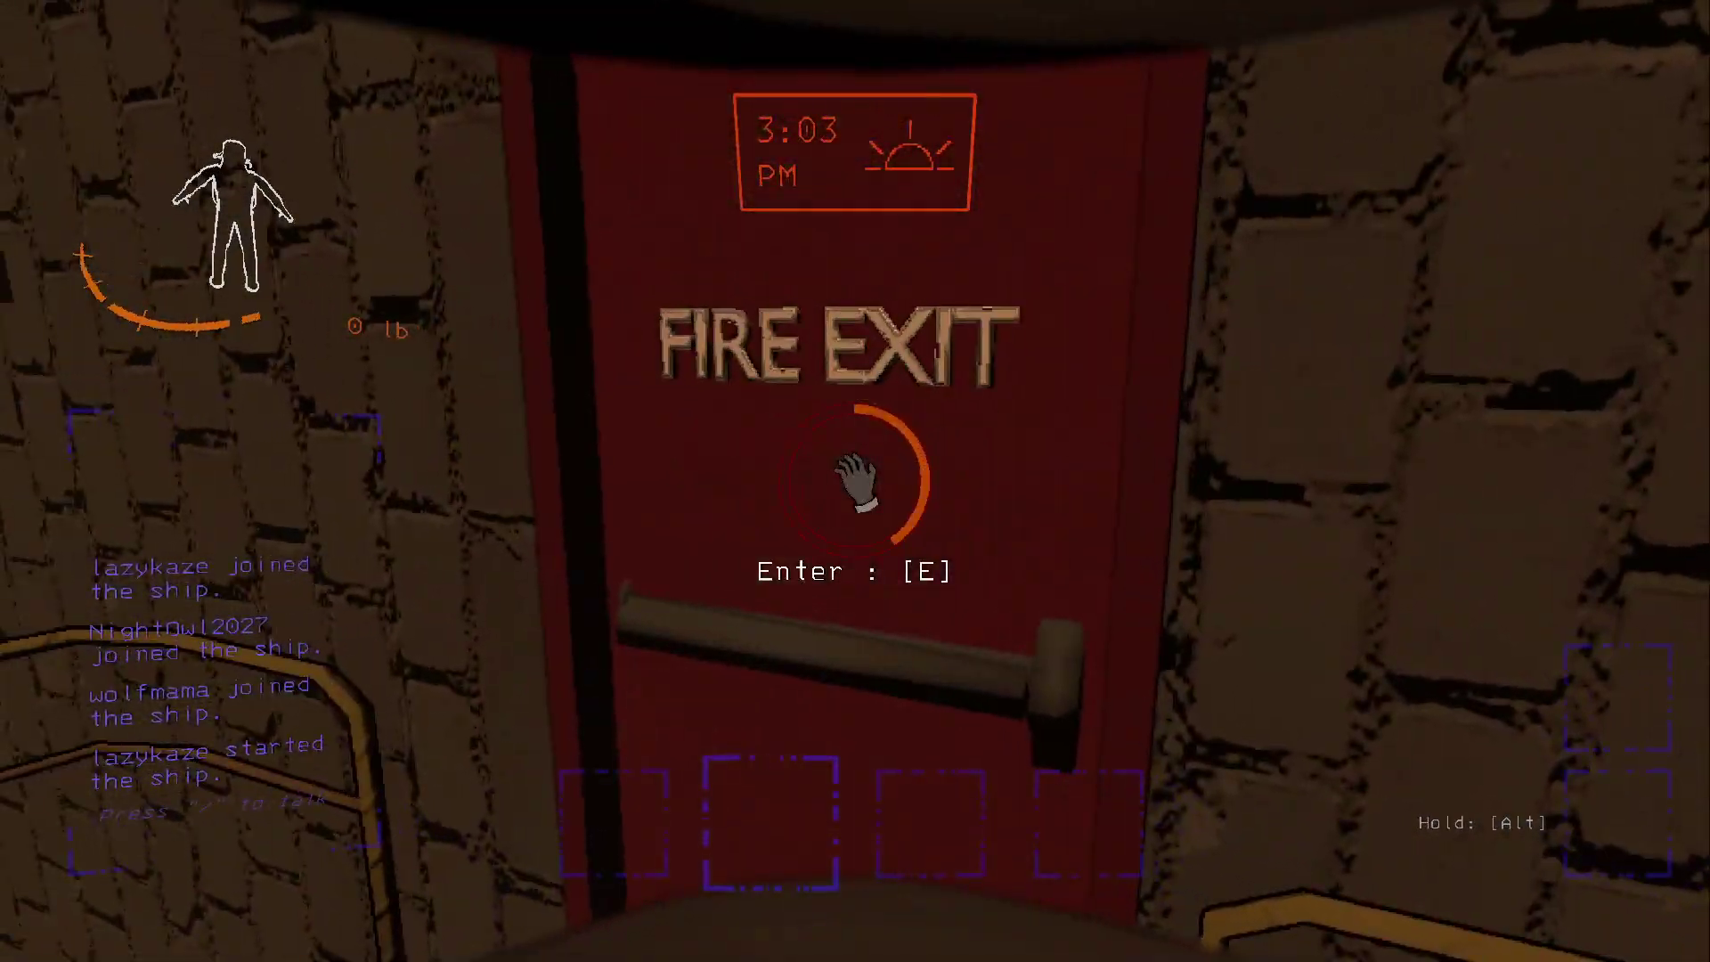
Go through the FIRE EXIT, move around the skeleton-costumed teammate and face the doorway
{"action": "key", "text": "e"}
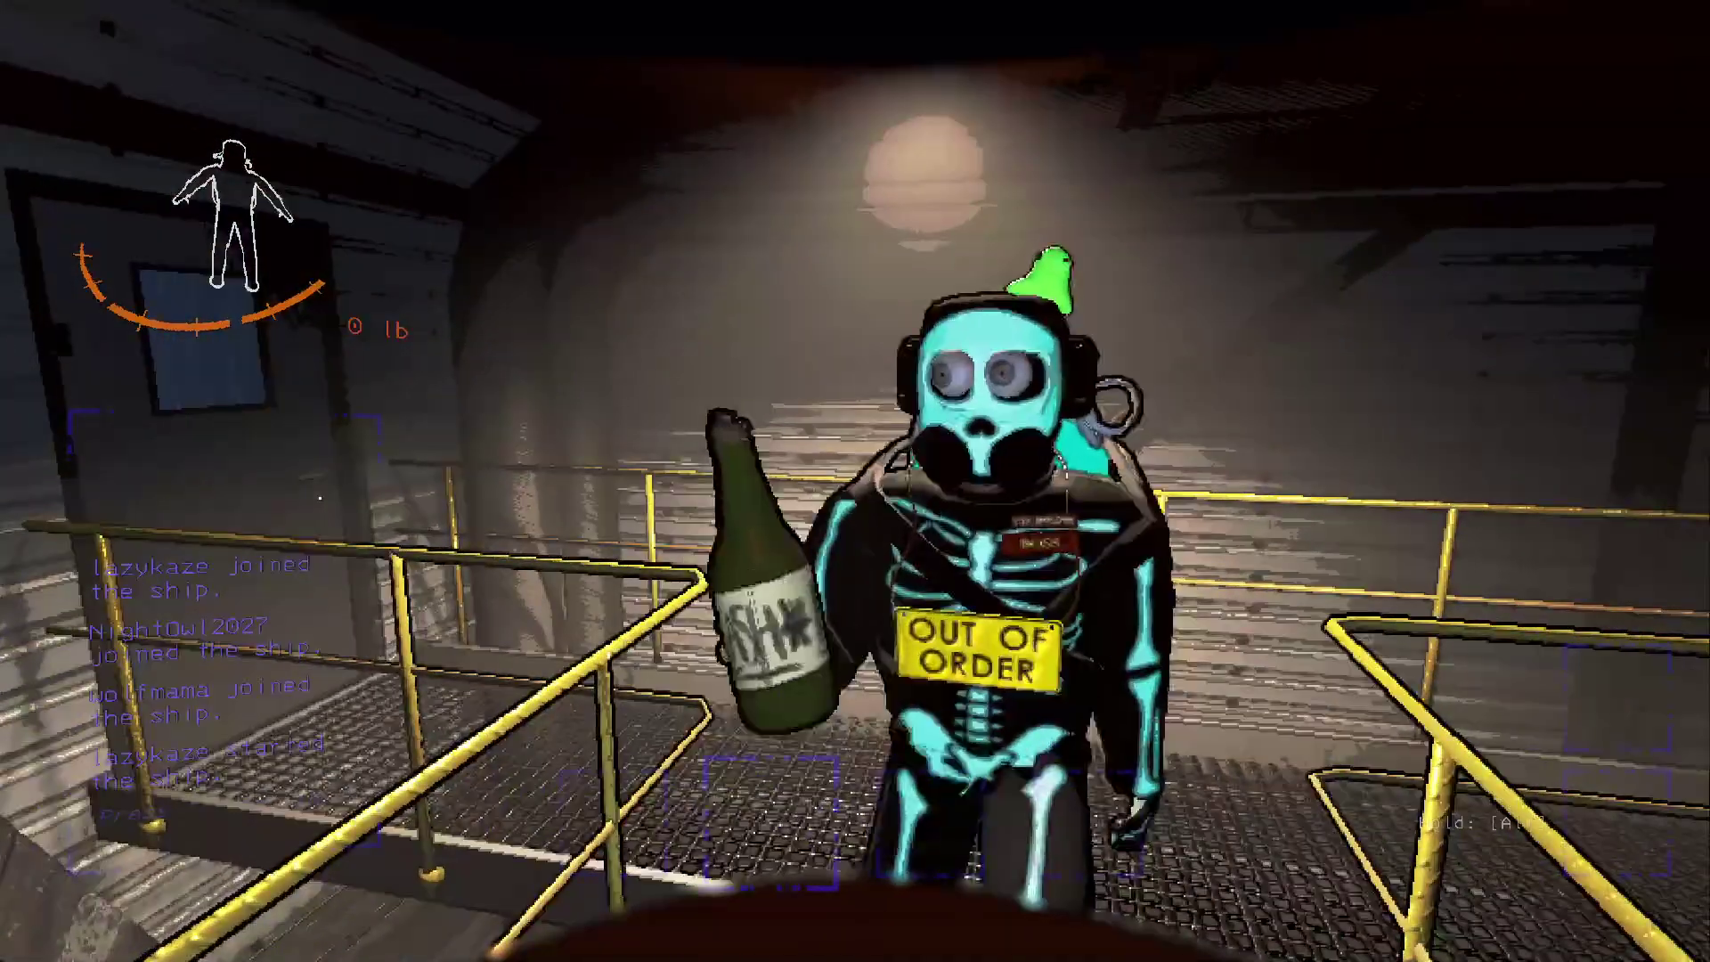
{"action": "key", "text": "s"}
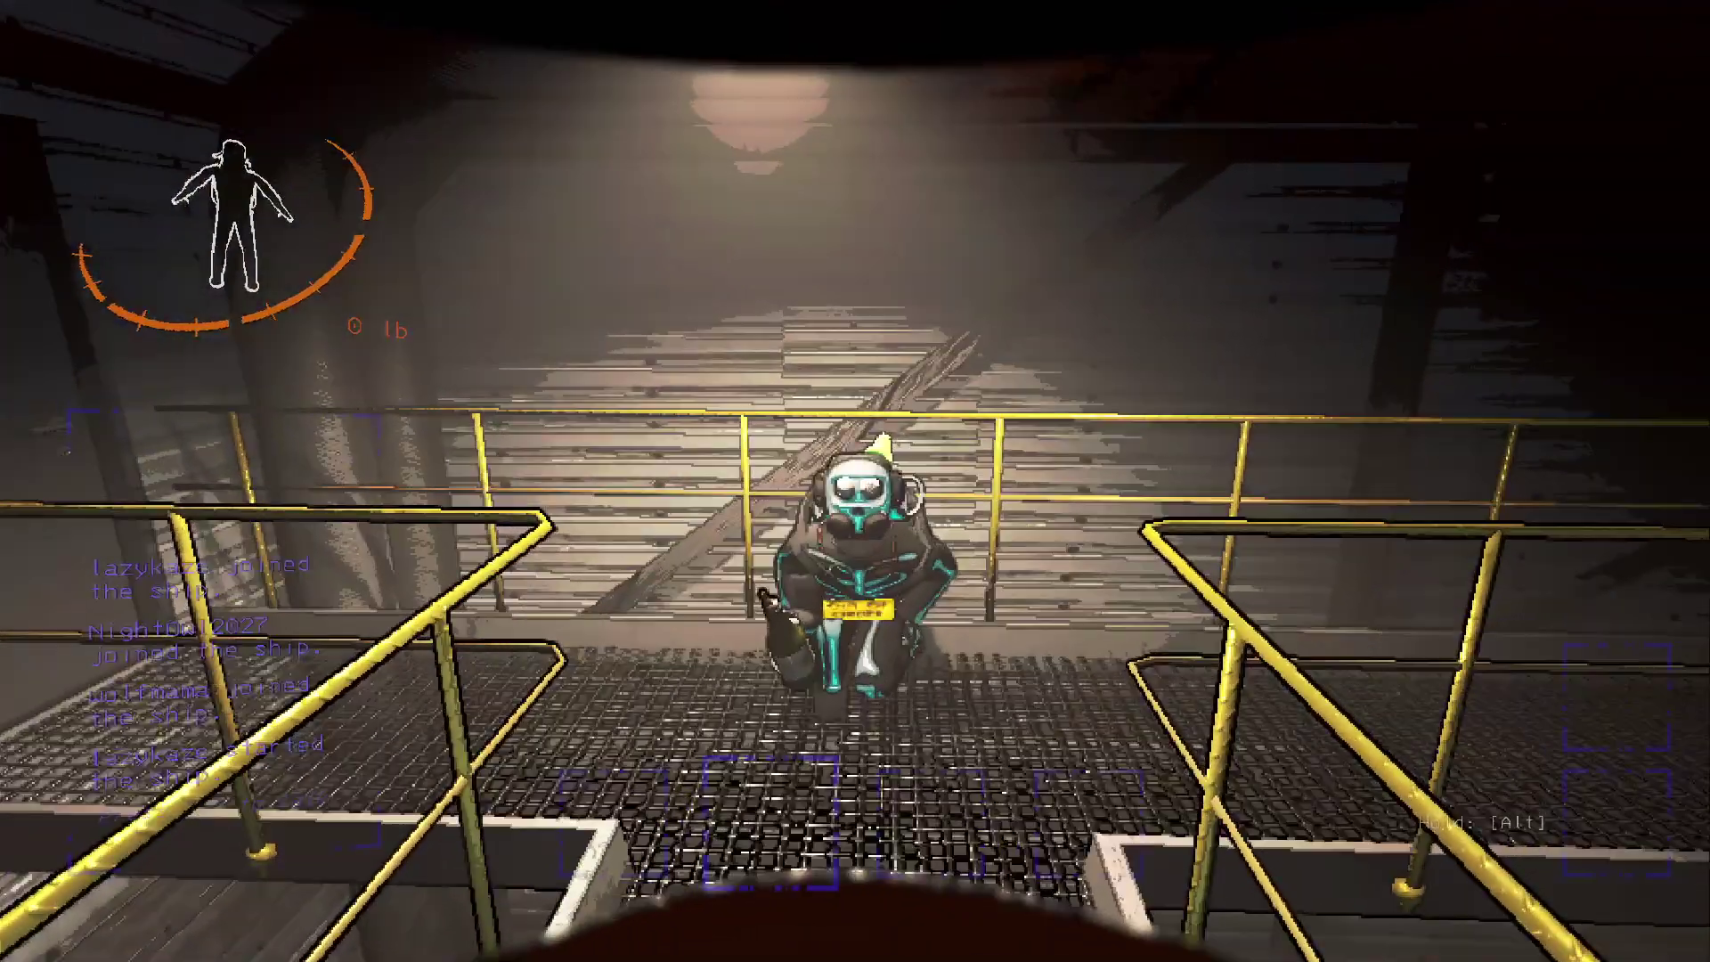
{"action": "key", "text": "w"}
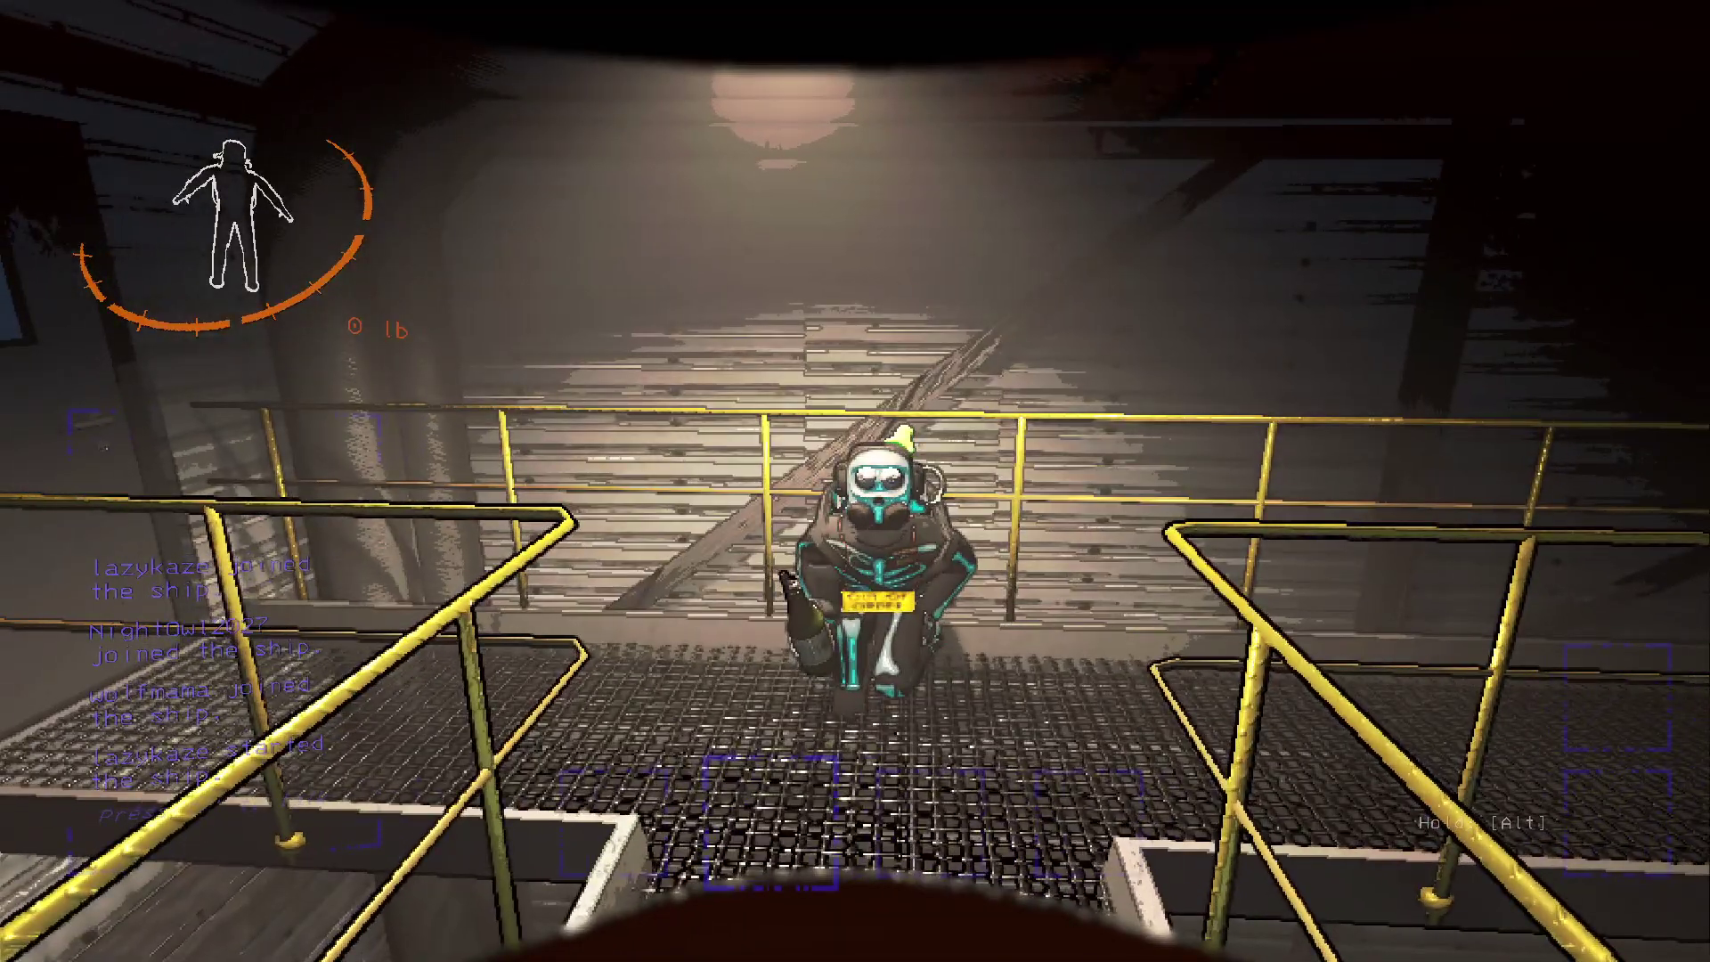
{"action": "key", "text": "w"}
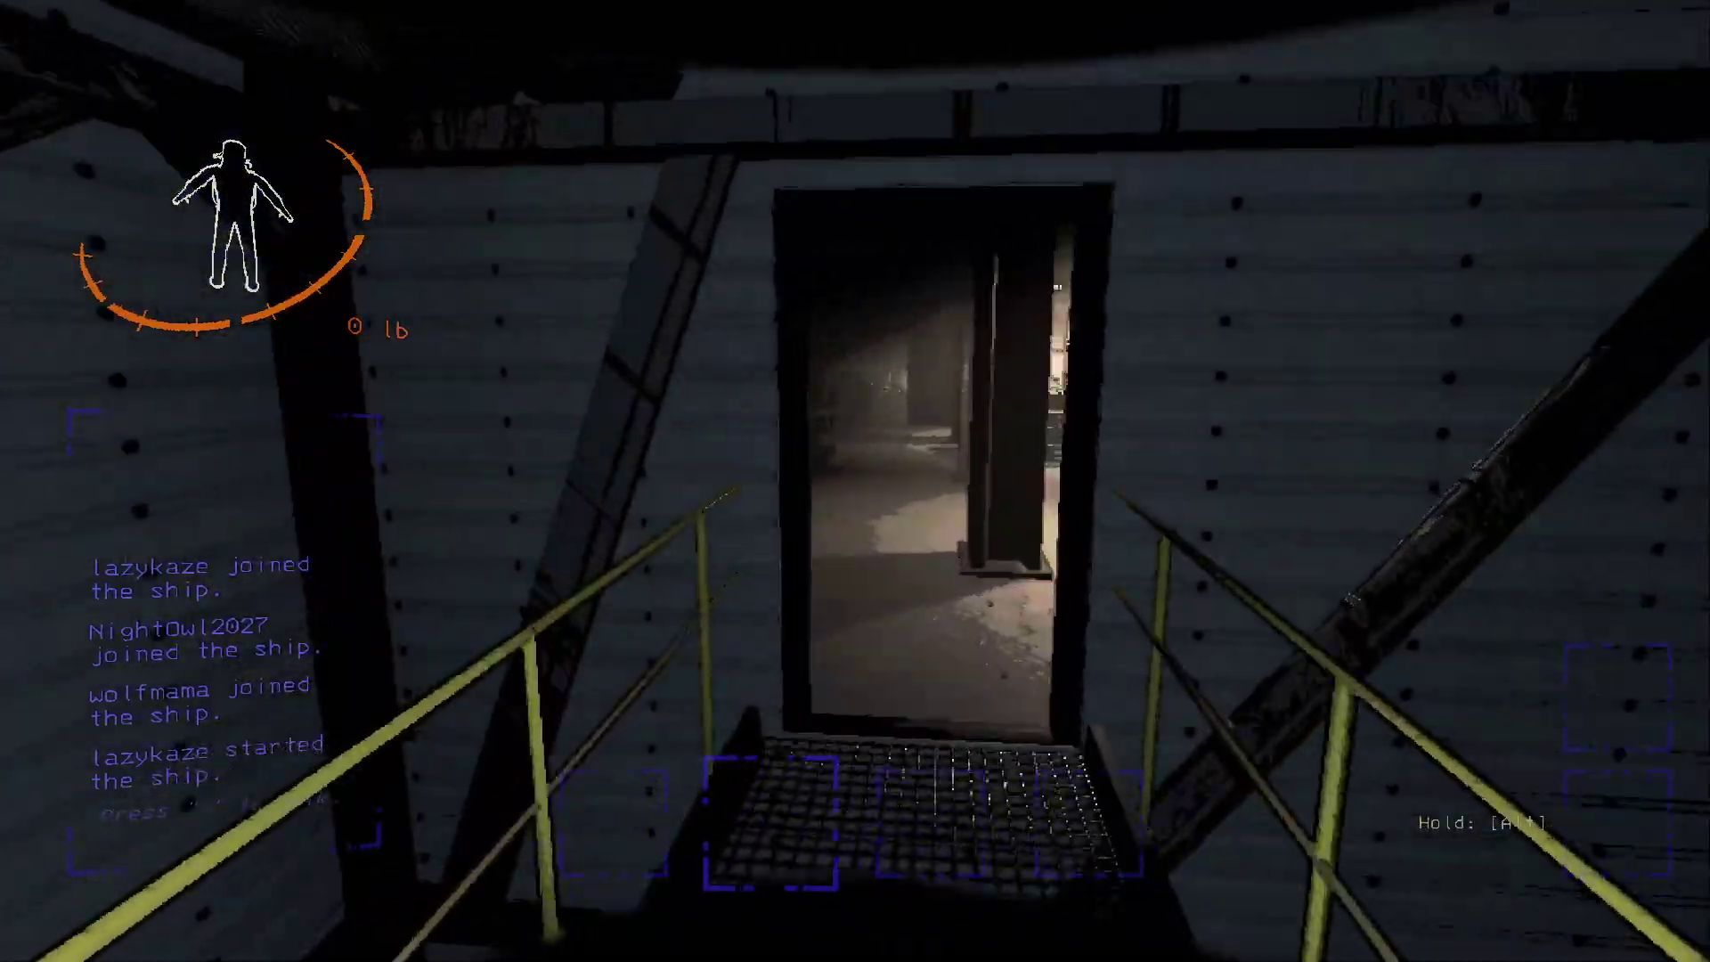
Grab the metal sheet and V-type engine, then return along the catwalk behind the teammate
{"action": "key", "text": "w"}
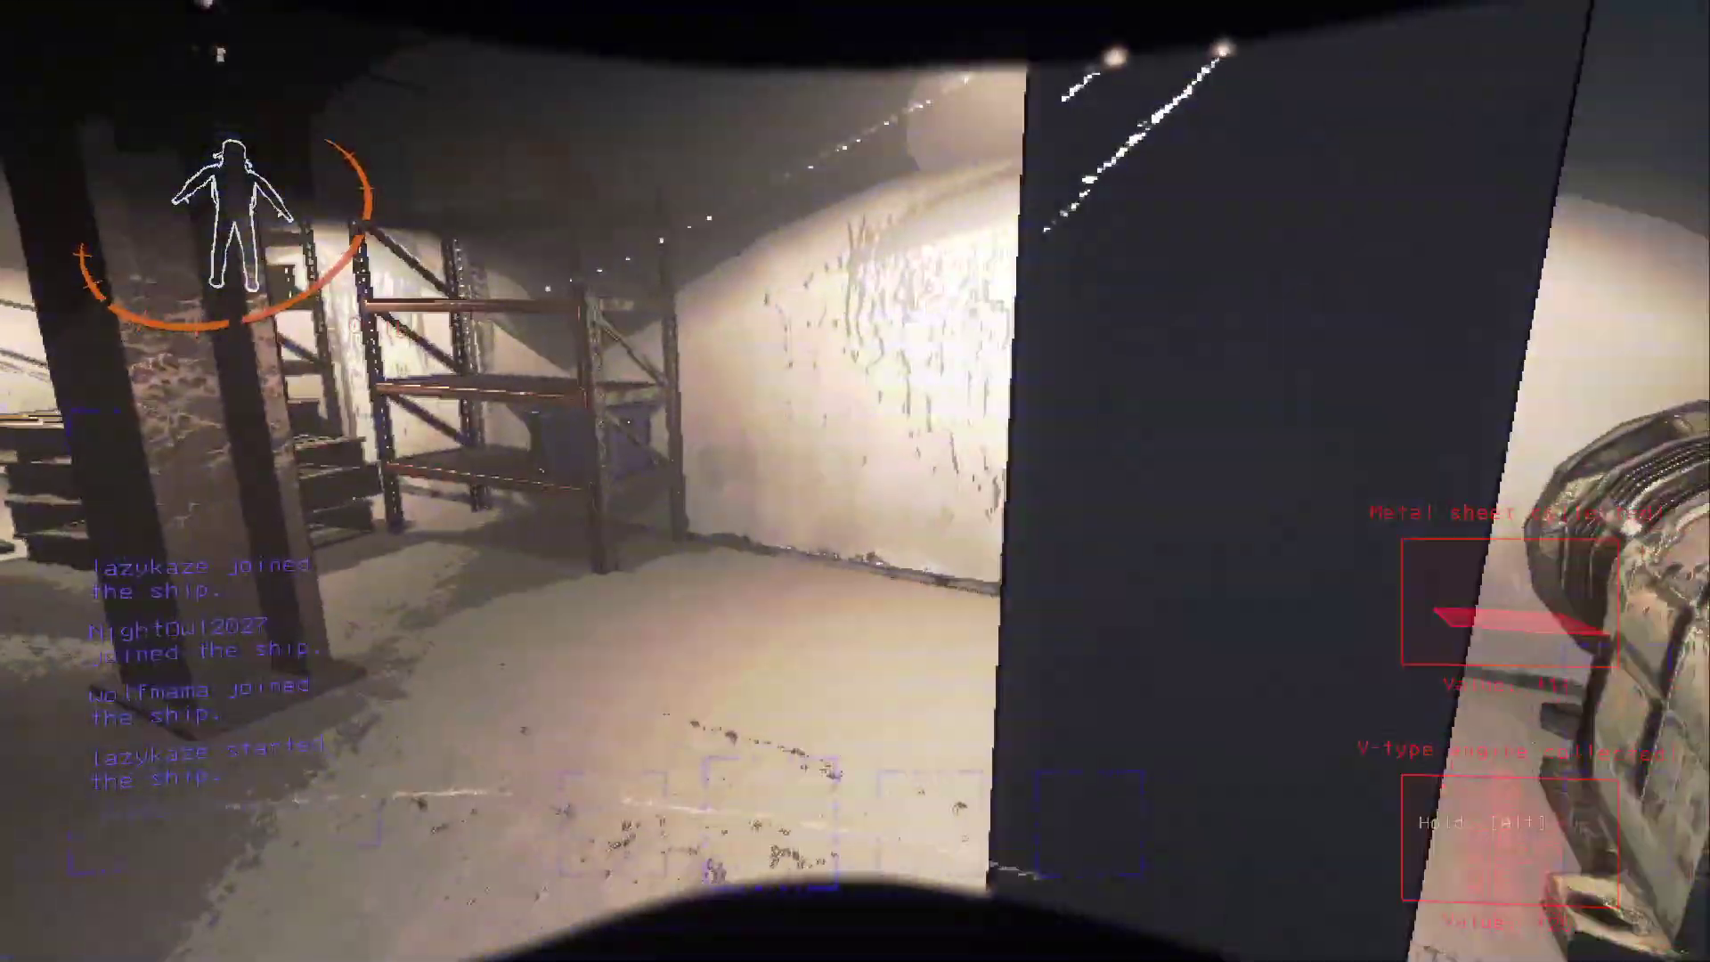
{"action": "key", "text": "w"}
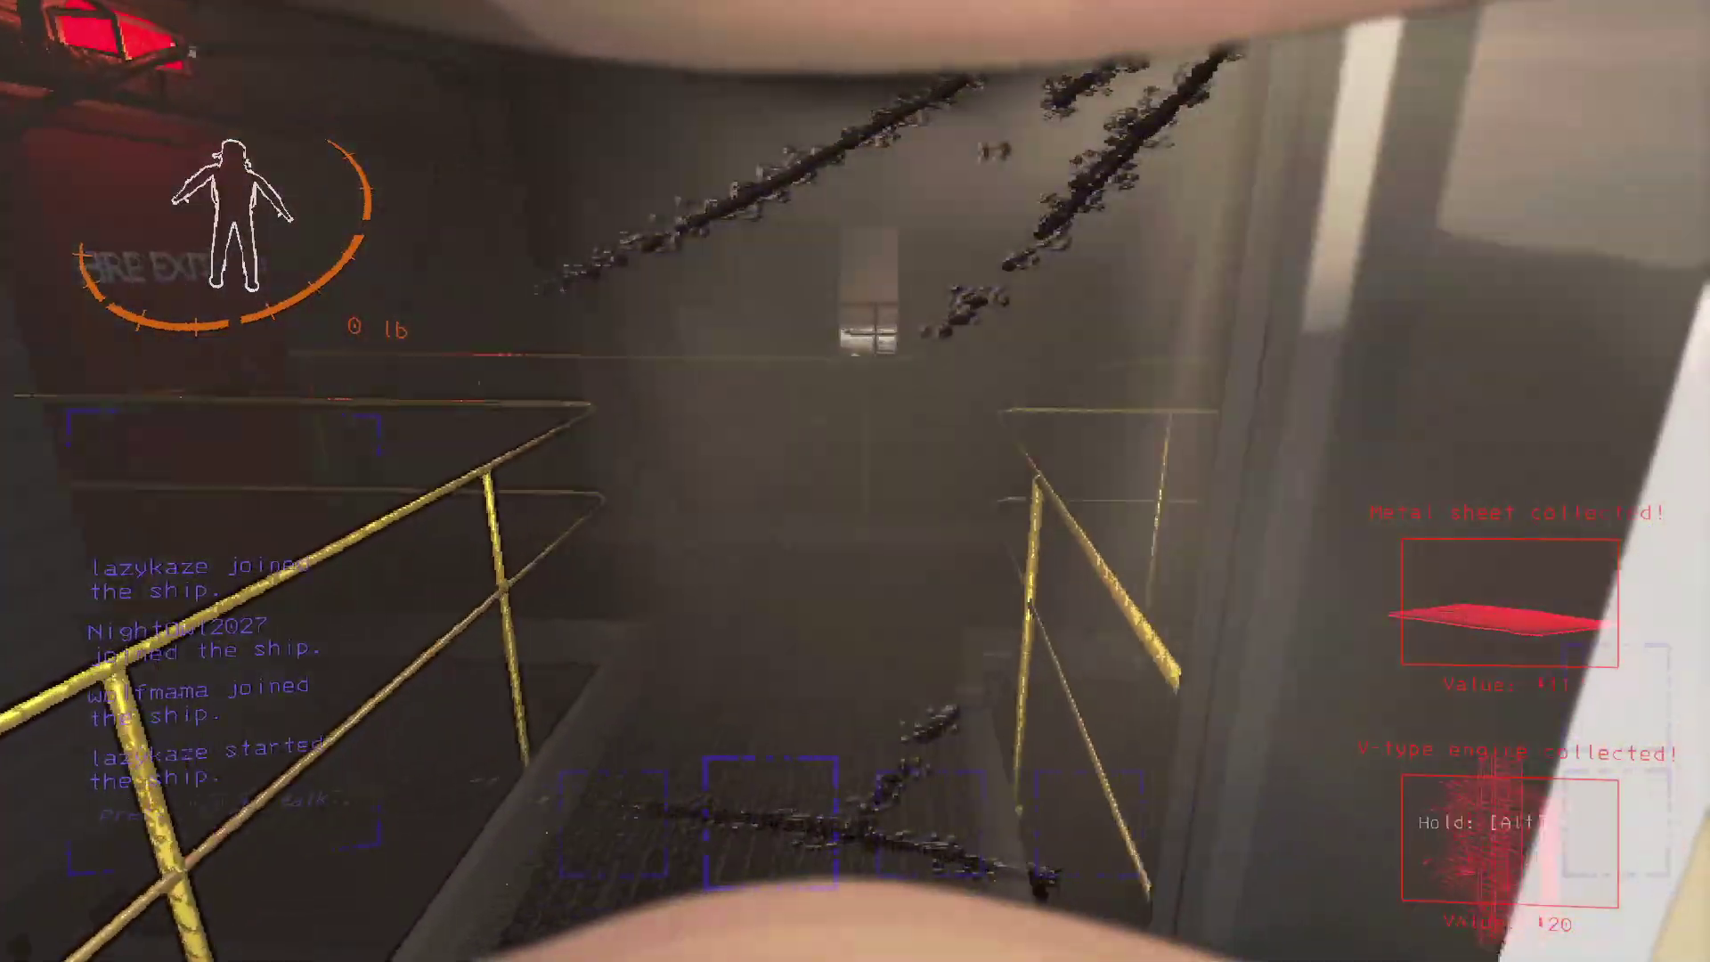
{"action": "key", "text": "w"}
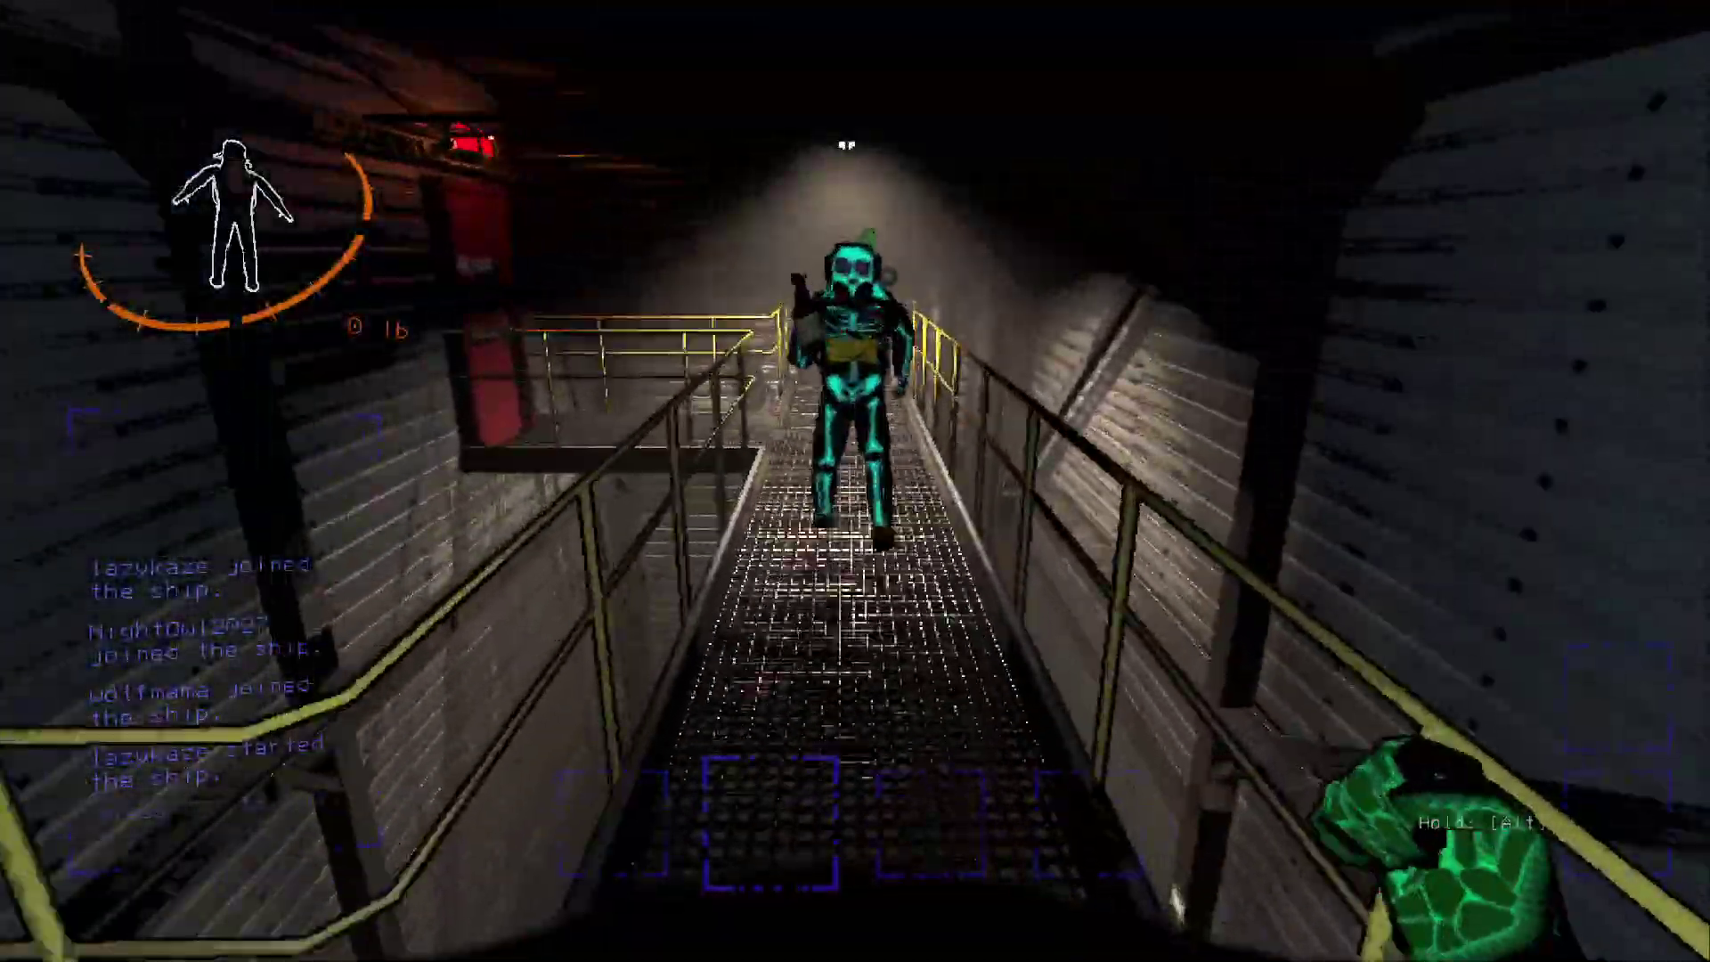
{"action": "key", "text": "w"}
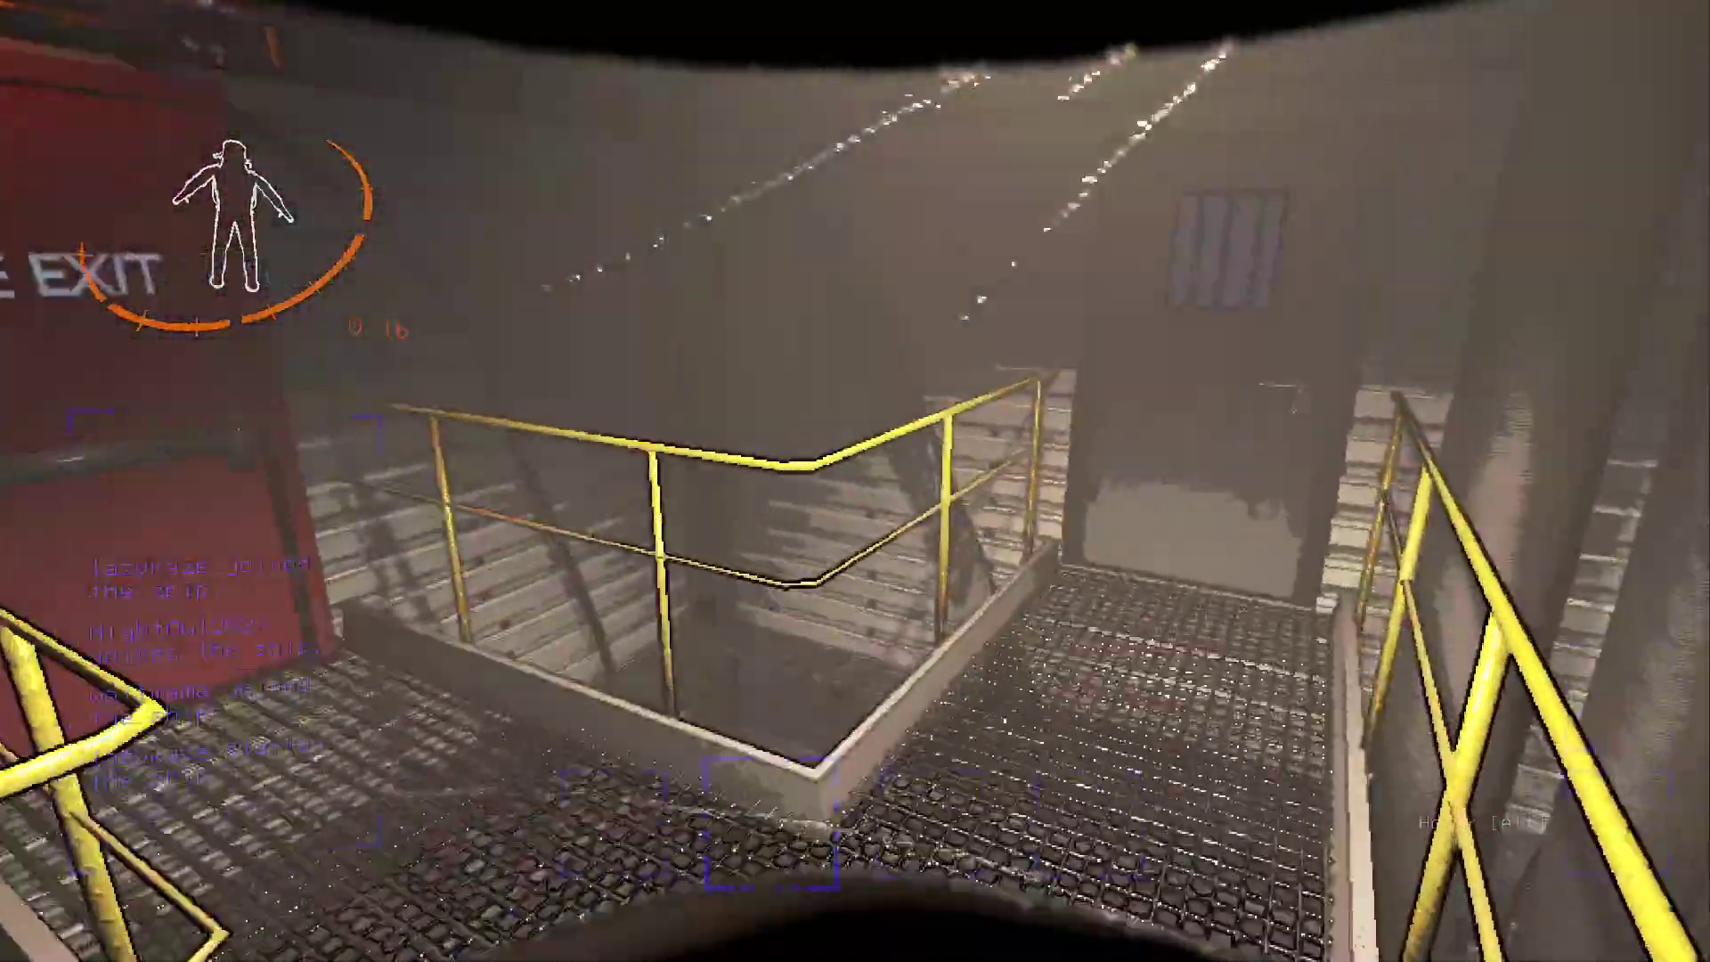
{"action": "key", "text": "w"}
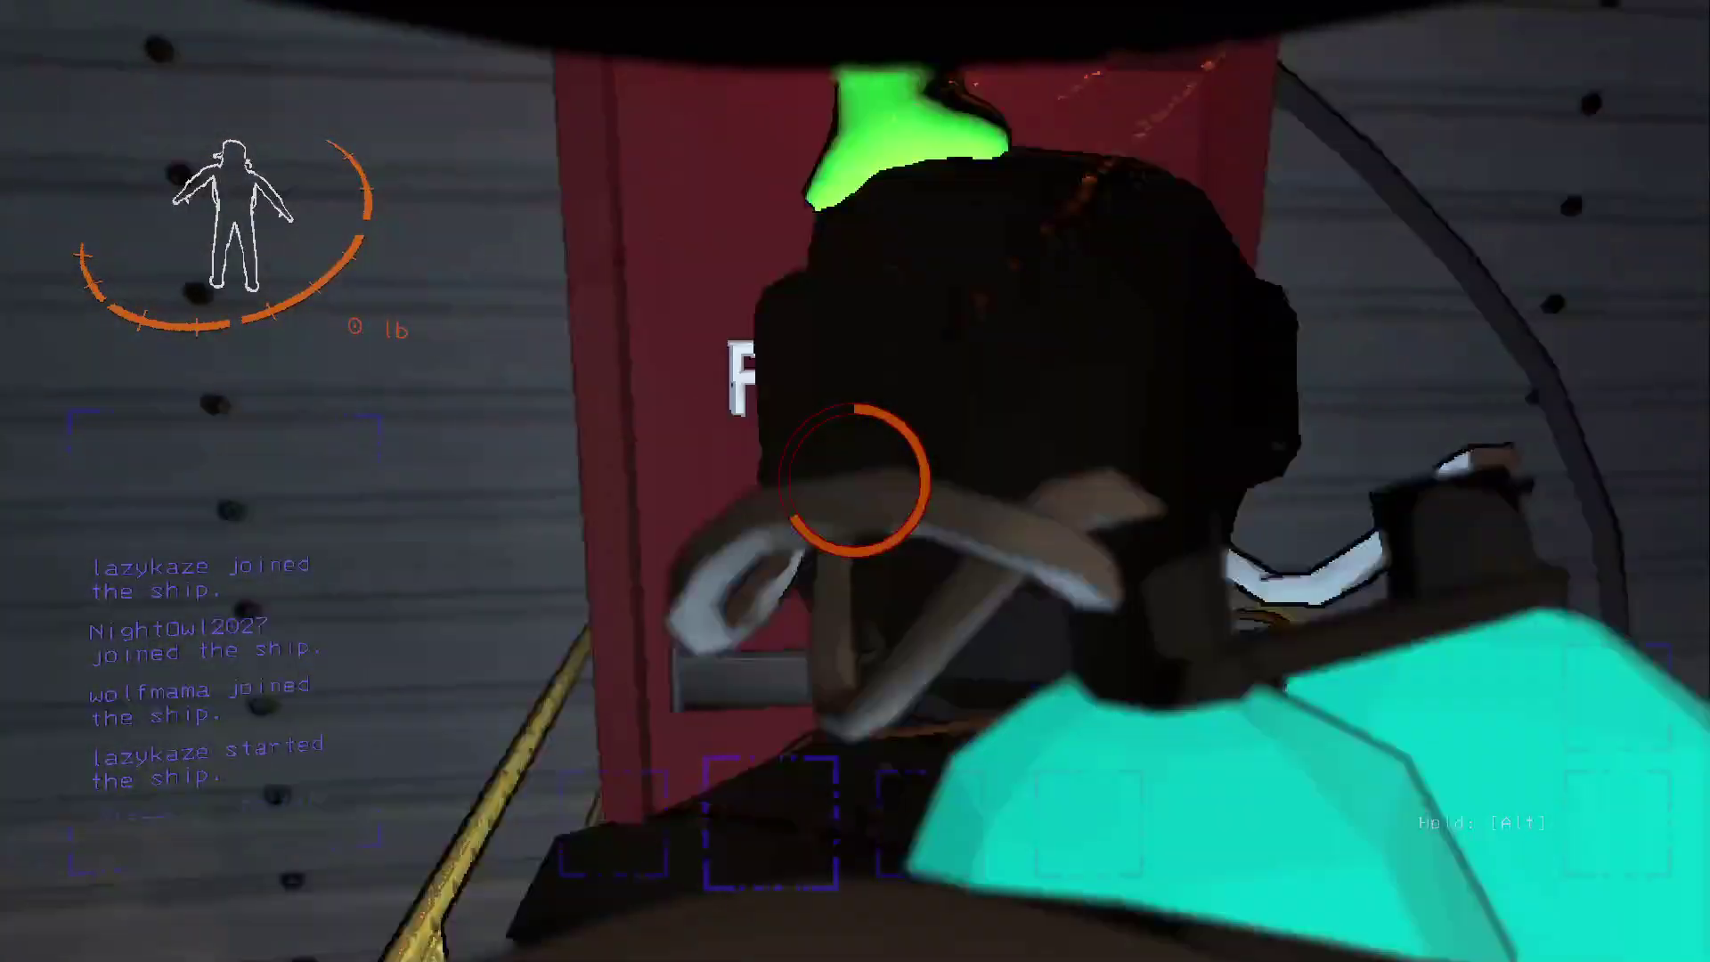
Cross the stairwell landing, go down the outdoor stairs and walk into the foggy scrapyard
{"action": "key", "text": "w"}
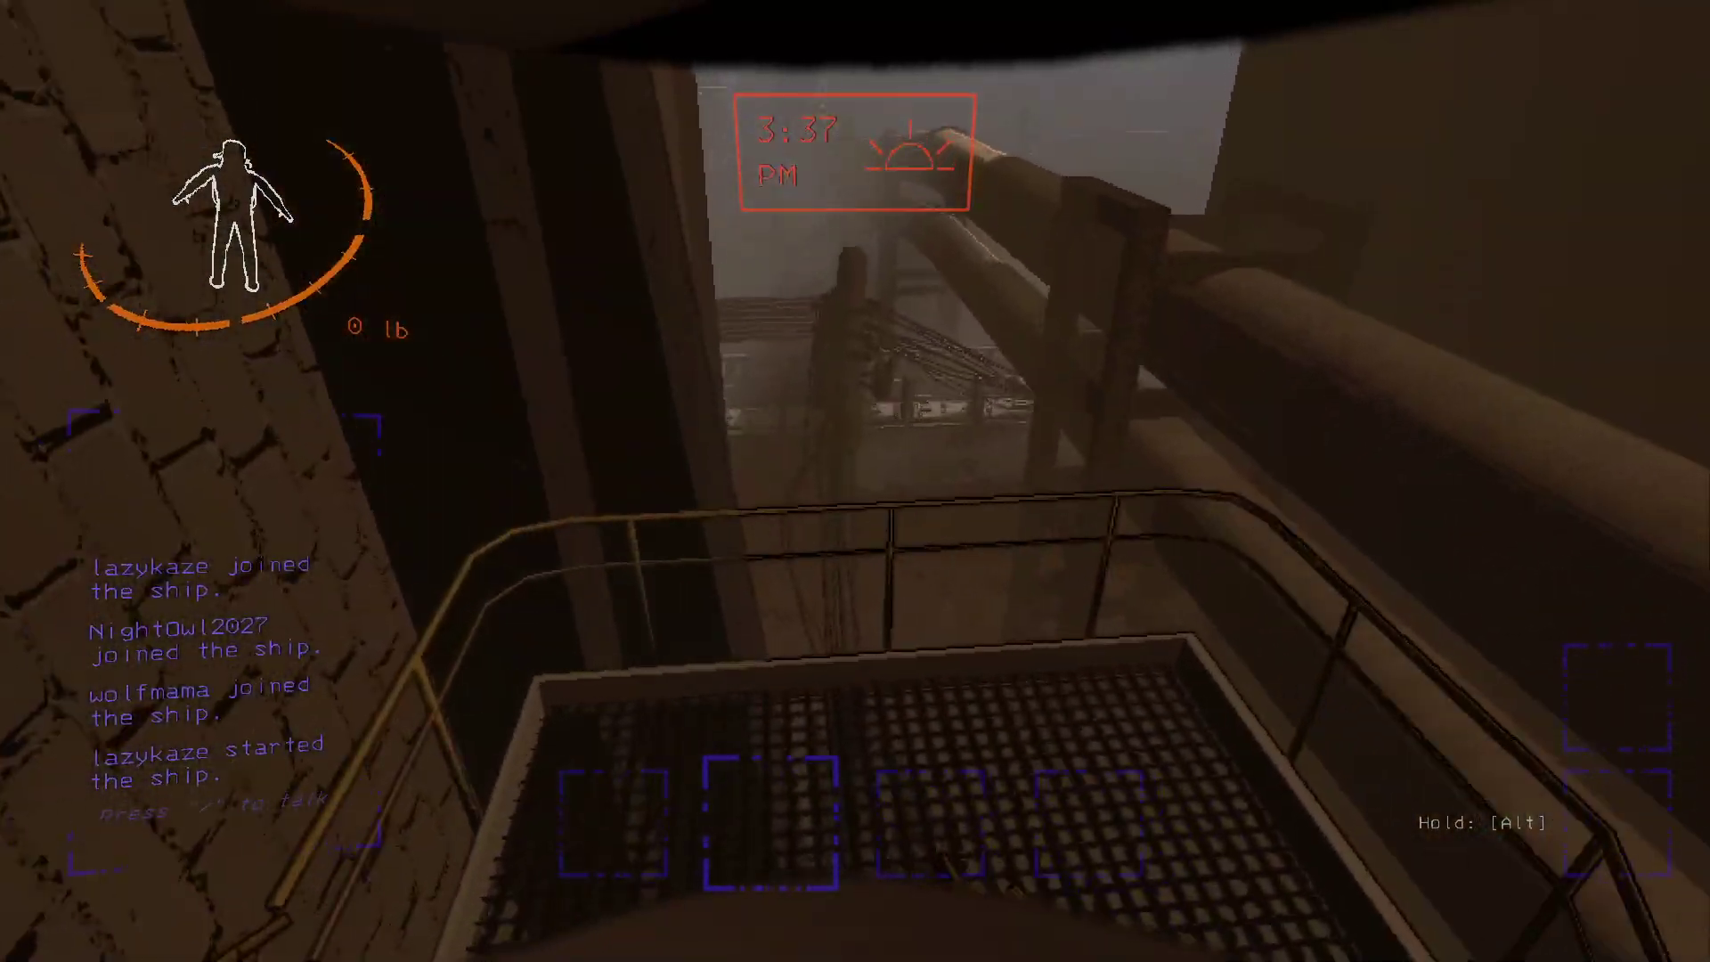
{"action": "key", "text": "w"}
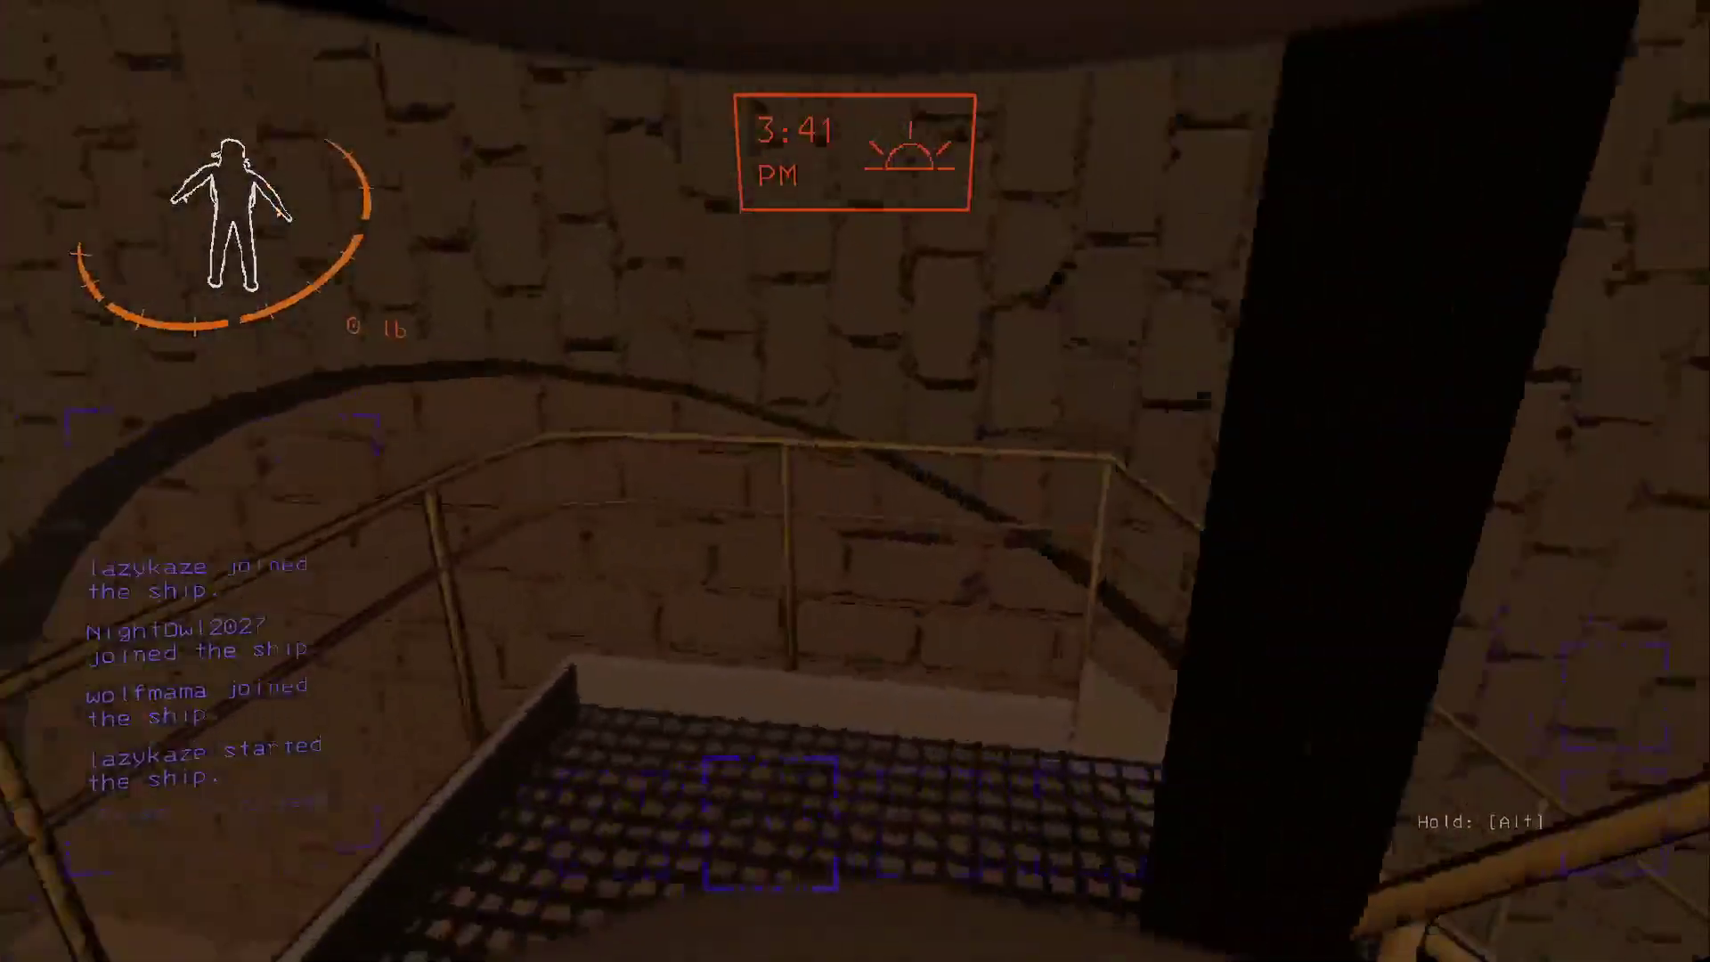
{"action": "key", "text": "w"}
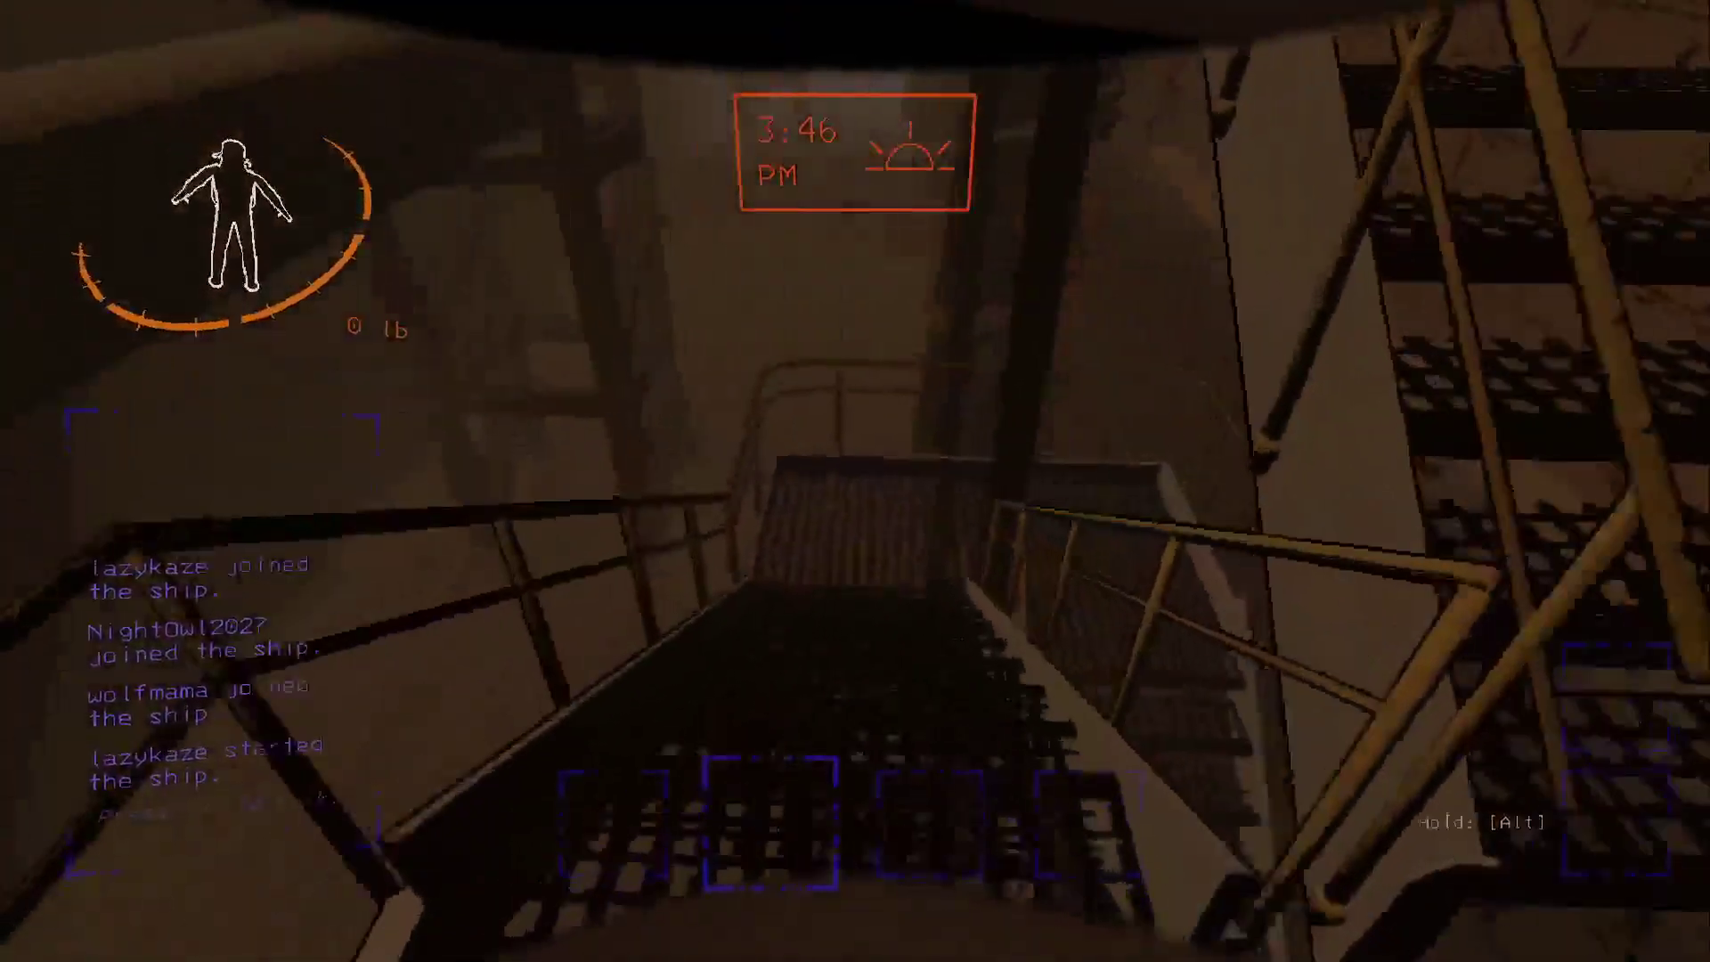
{"action": "key", "text": "w"}
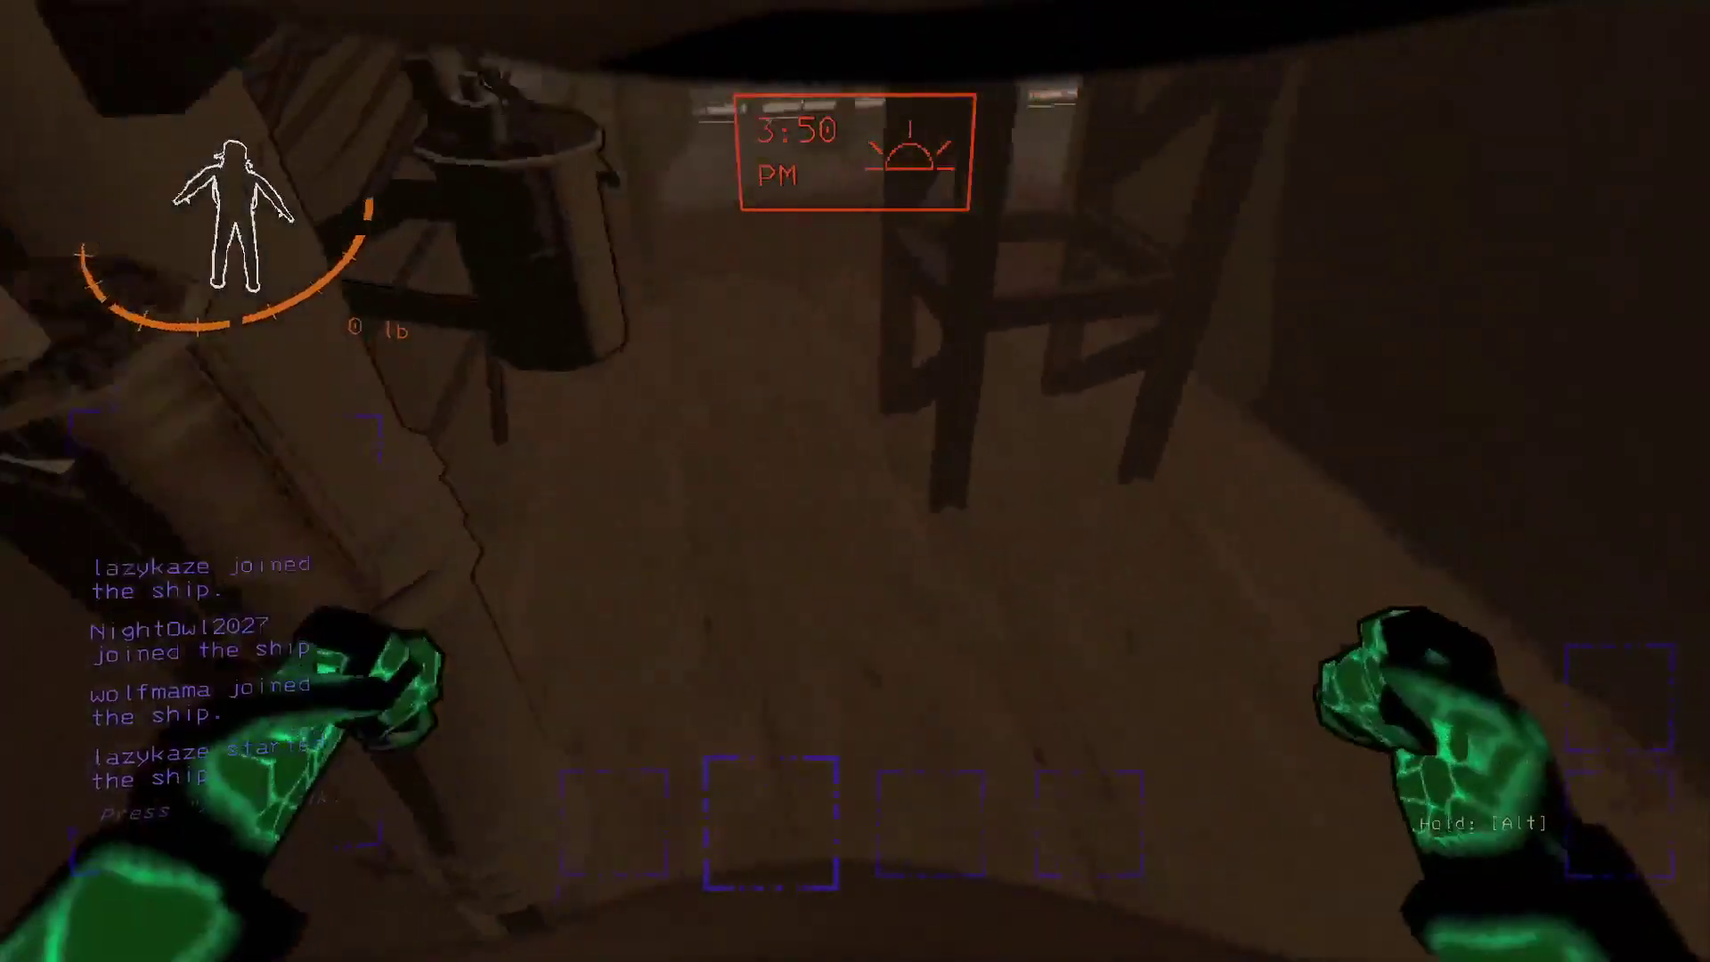
{"action": "key", "text": "w"}
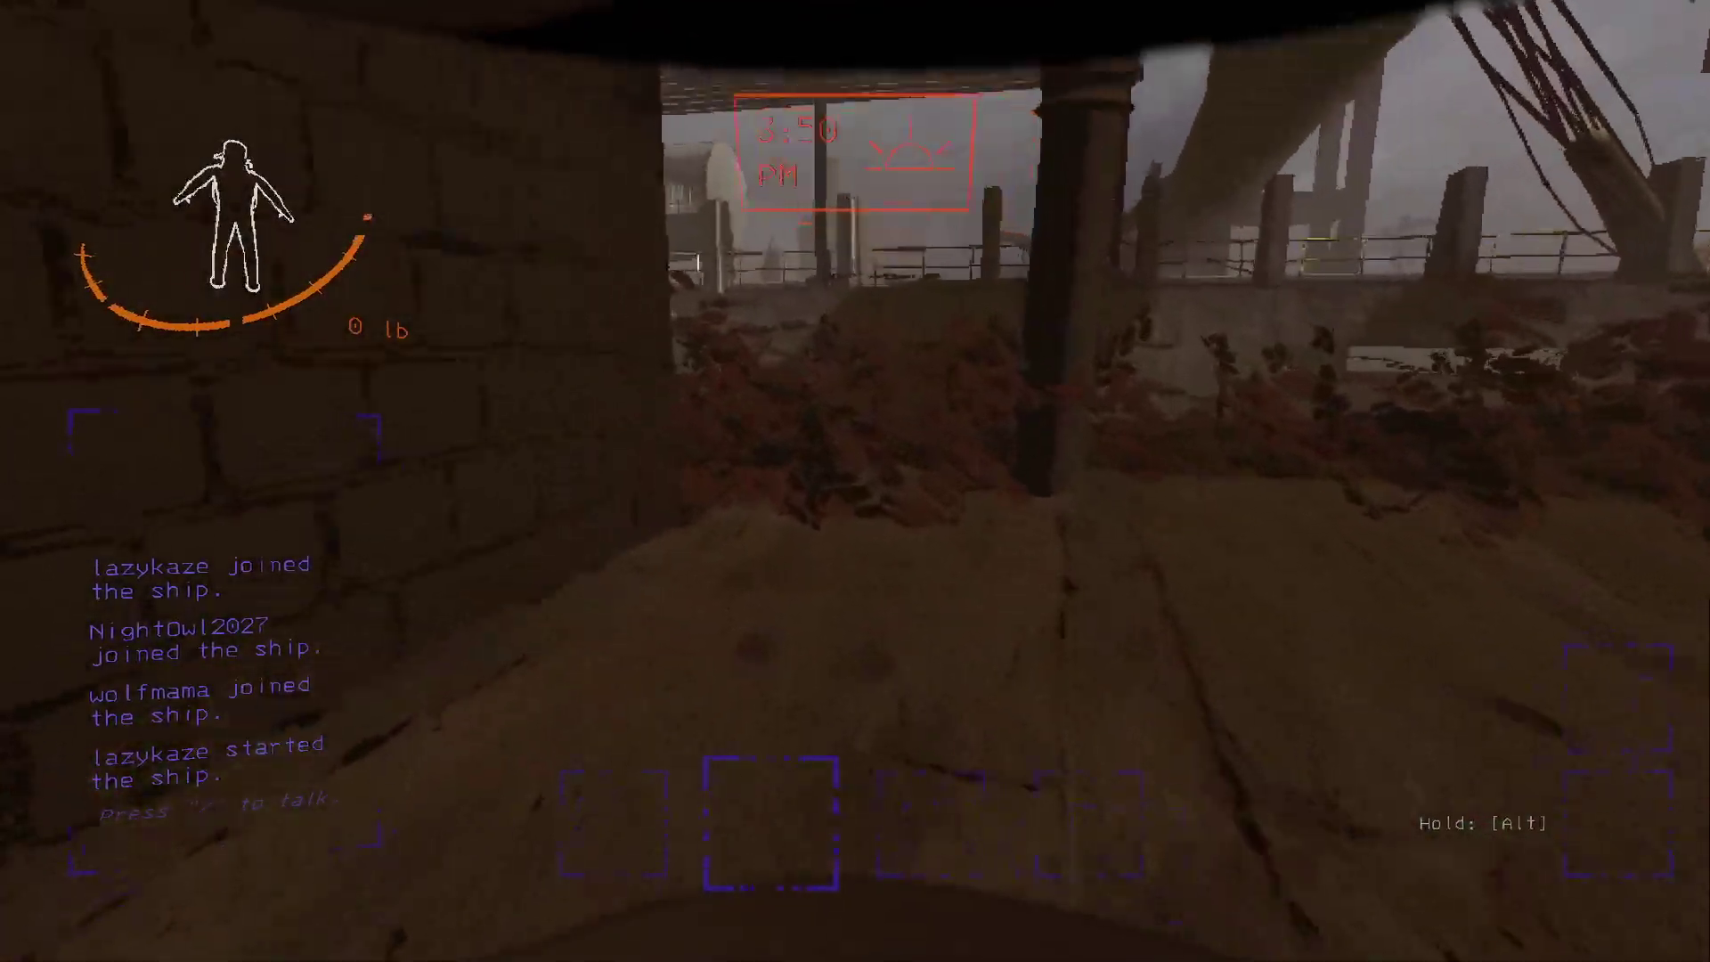